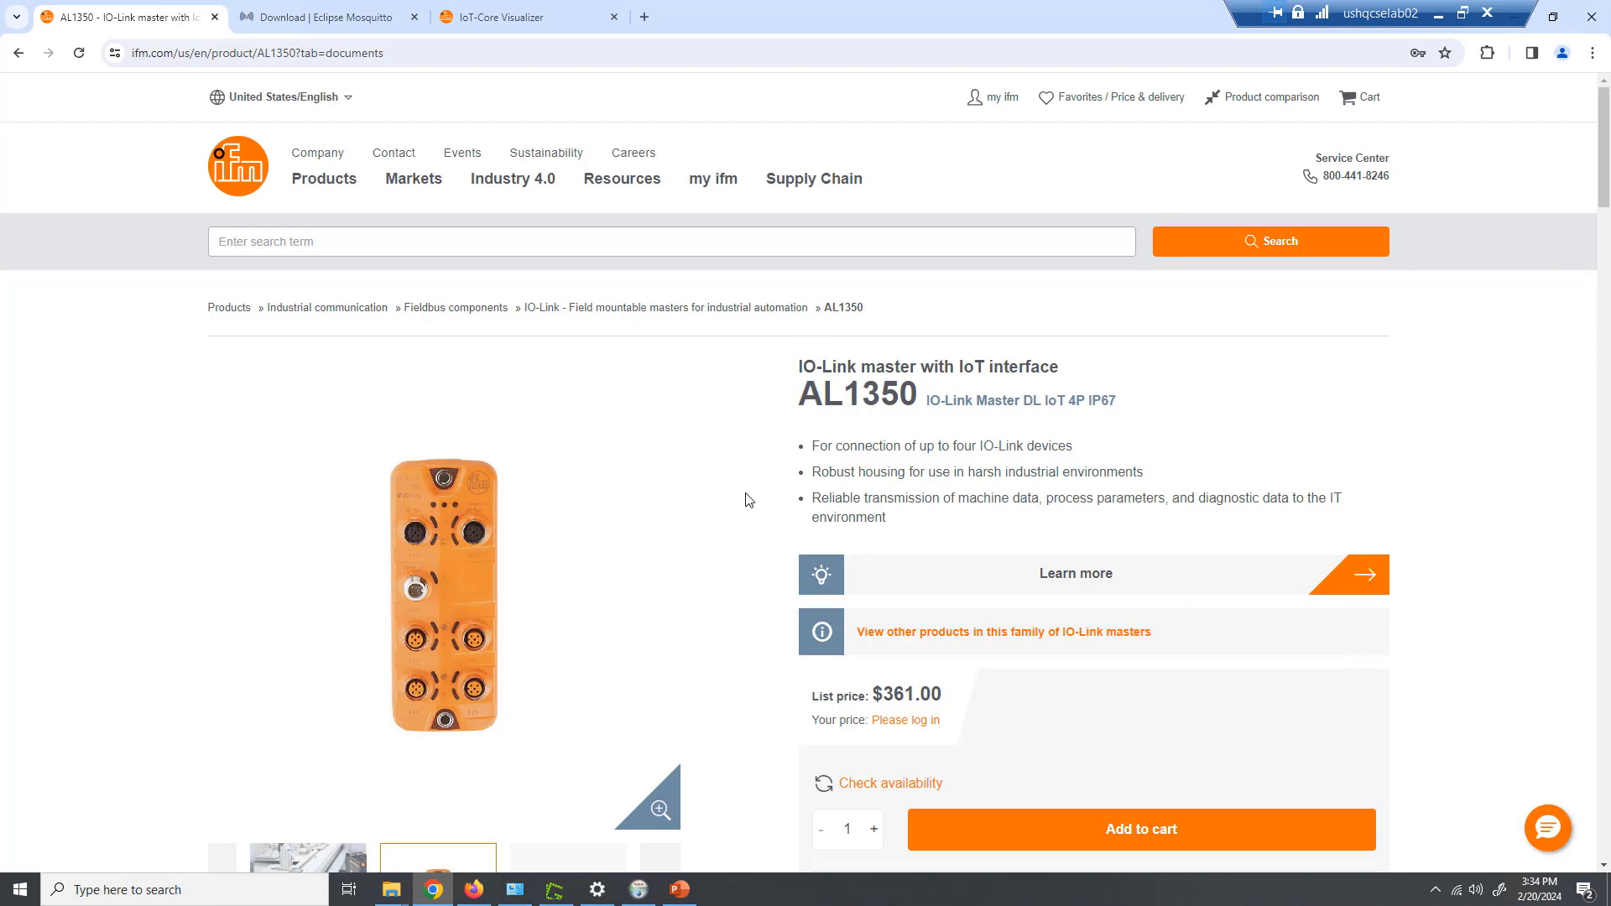
- Review the IIoT startup packages offered among the AL1350 downloads, including the Mosquitto package
scroll(749, 501, down, 8)
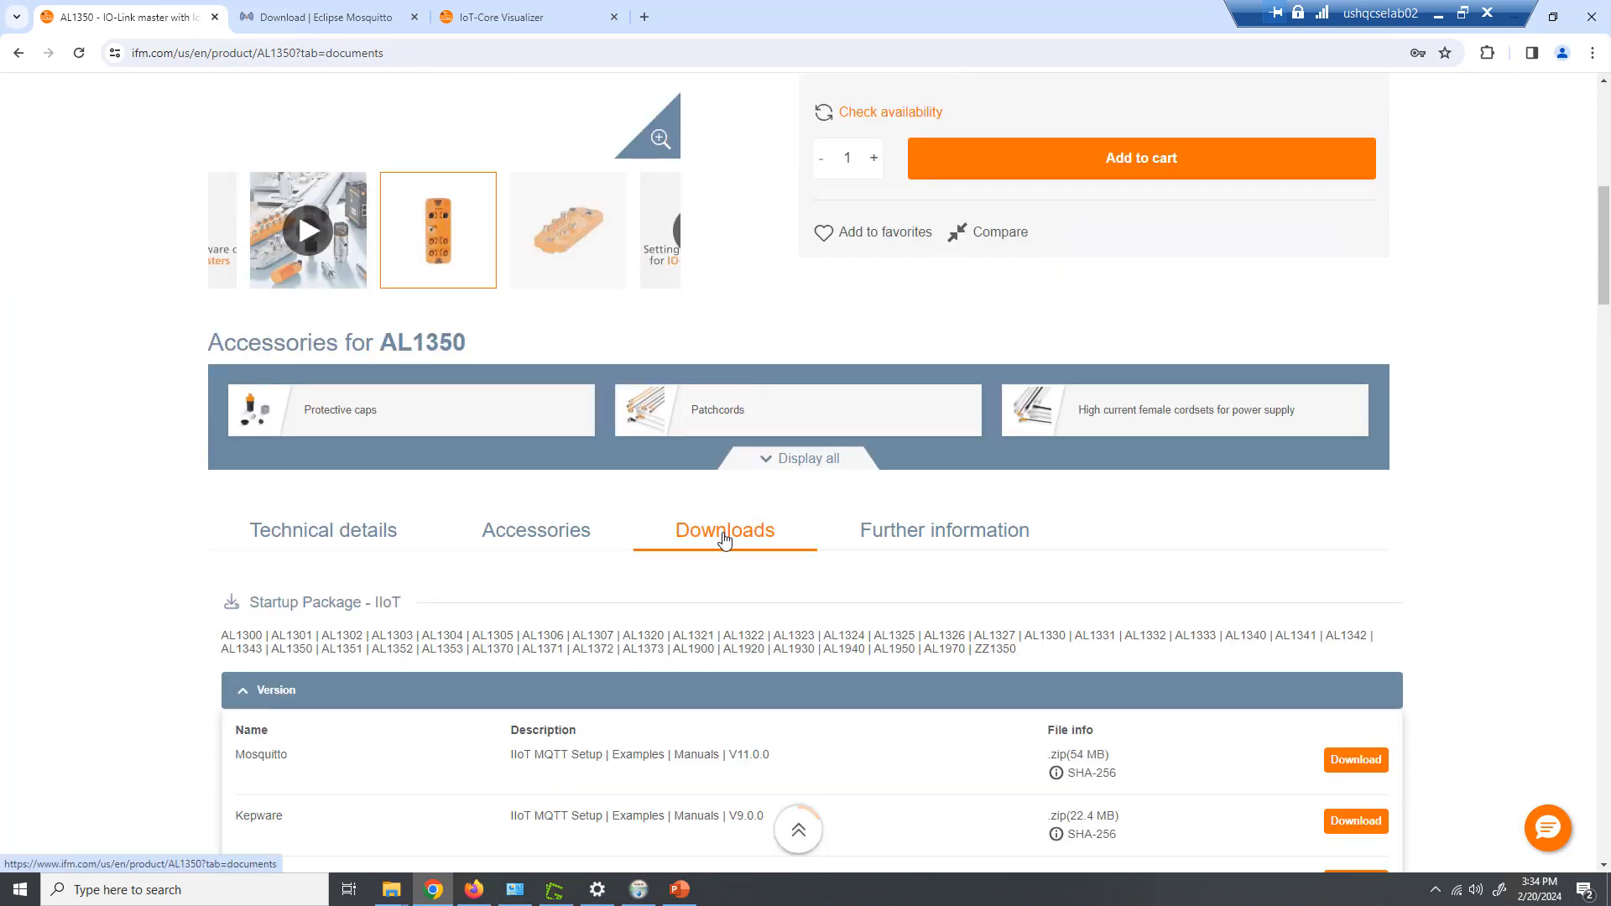
scroll(725, 540, down, 1)
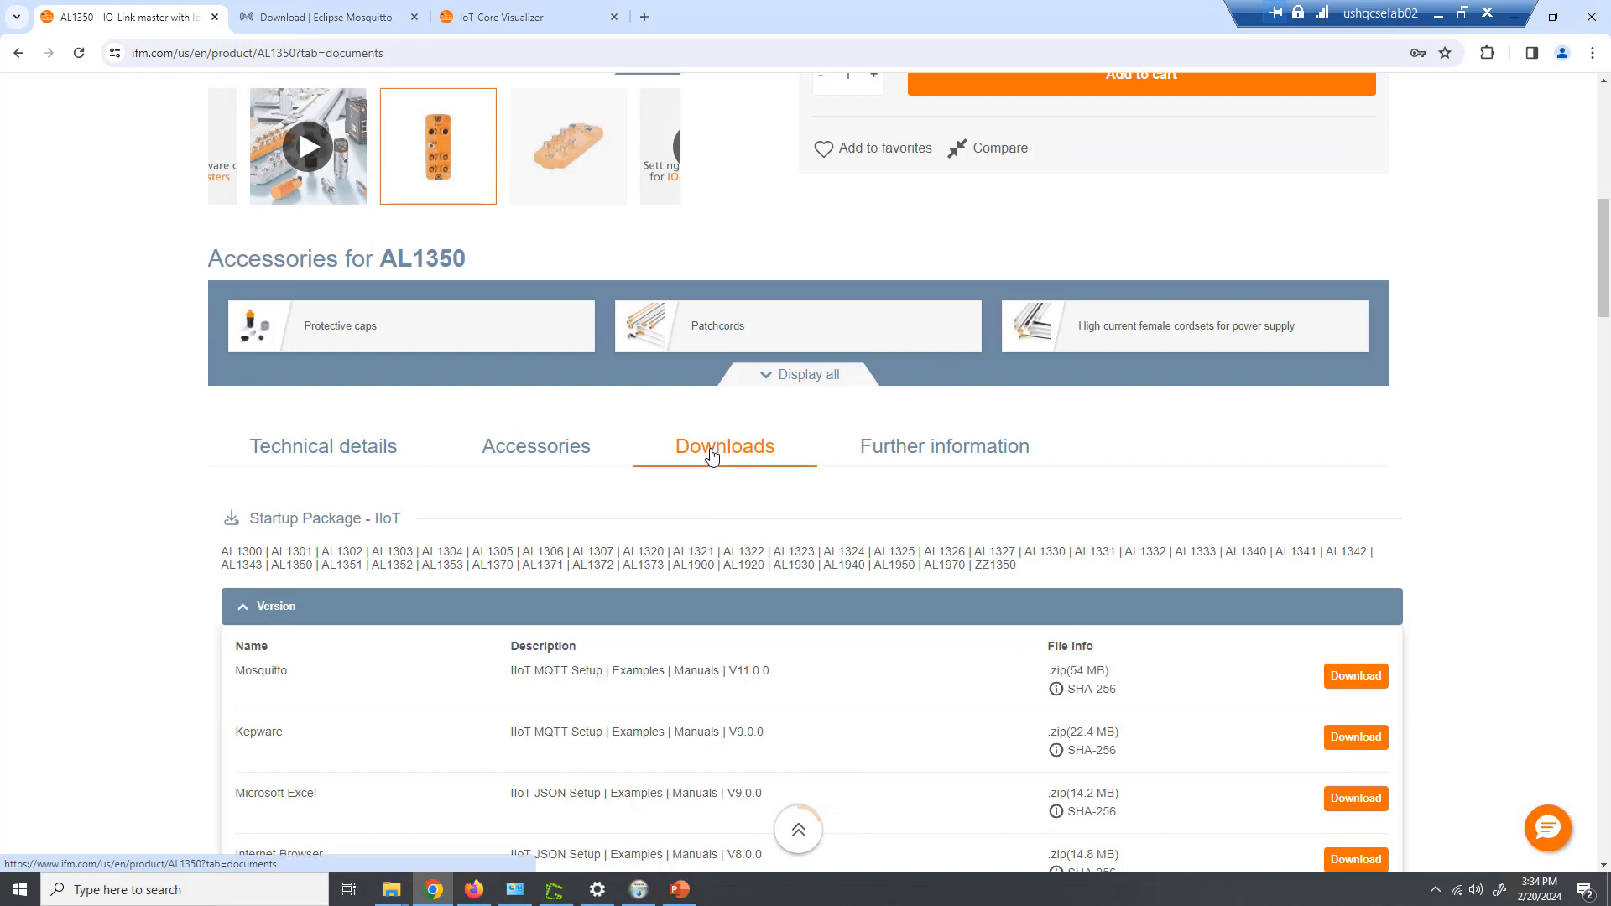
scroll(712, 455, down, 4)
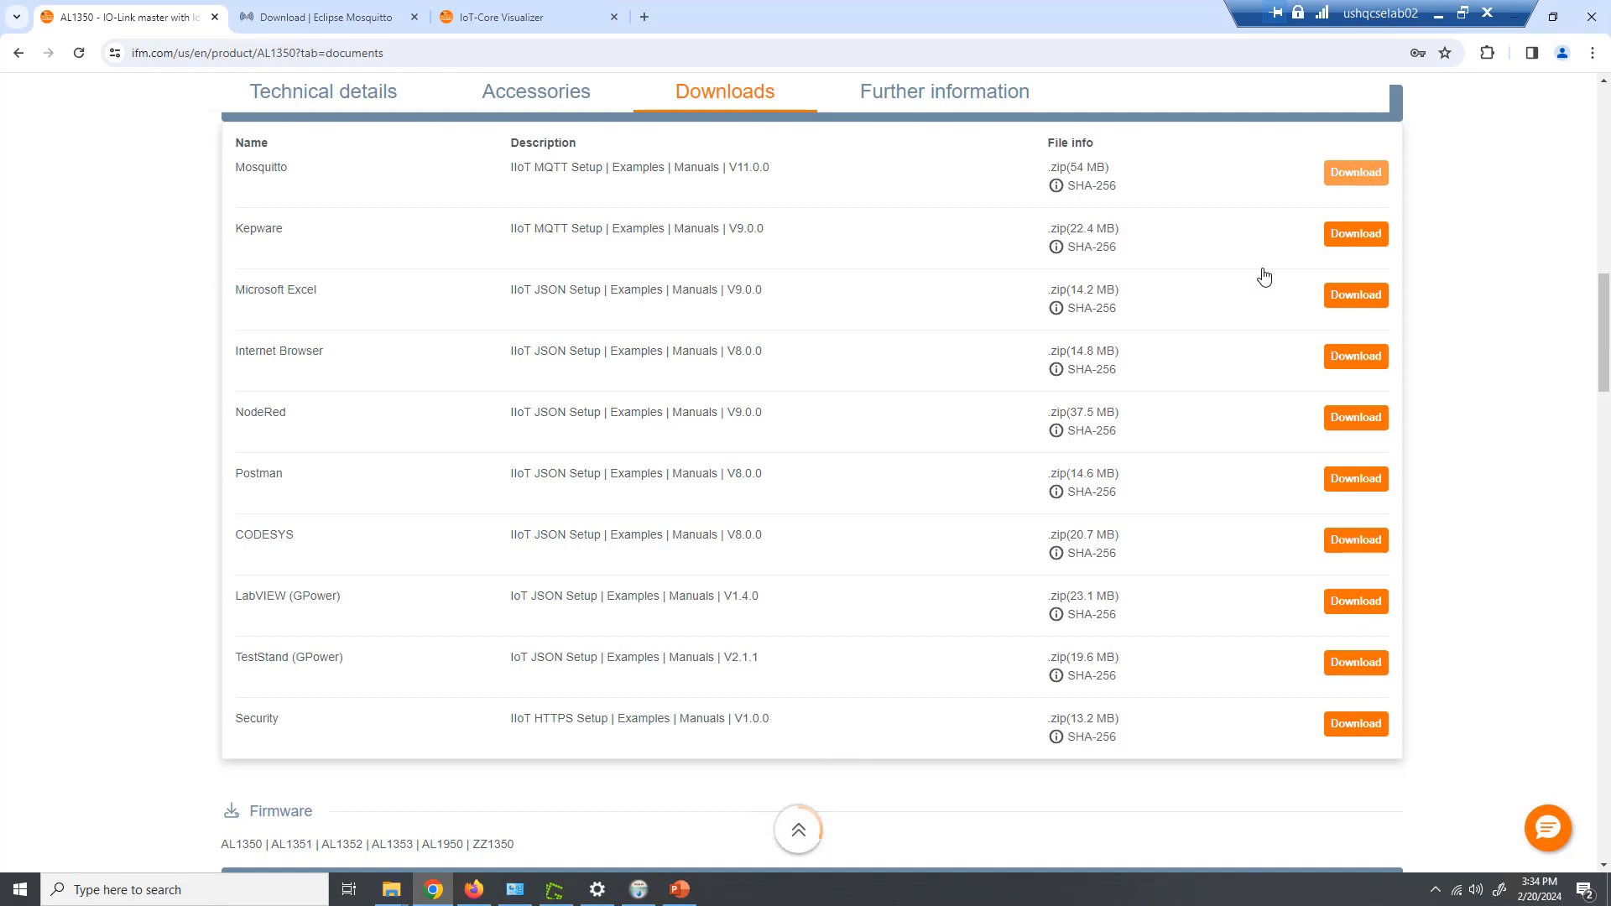
- In File Explorer, open the 2. PC Tool Setup folder inside the downloaded Mosquitto startup package
mouse_move(389, 902)
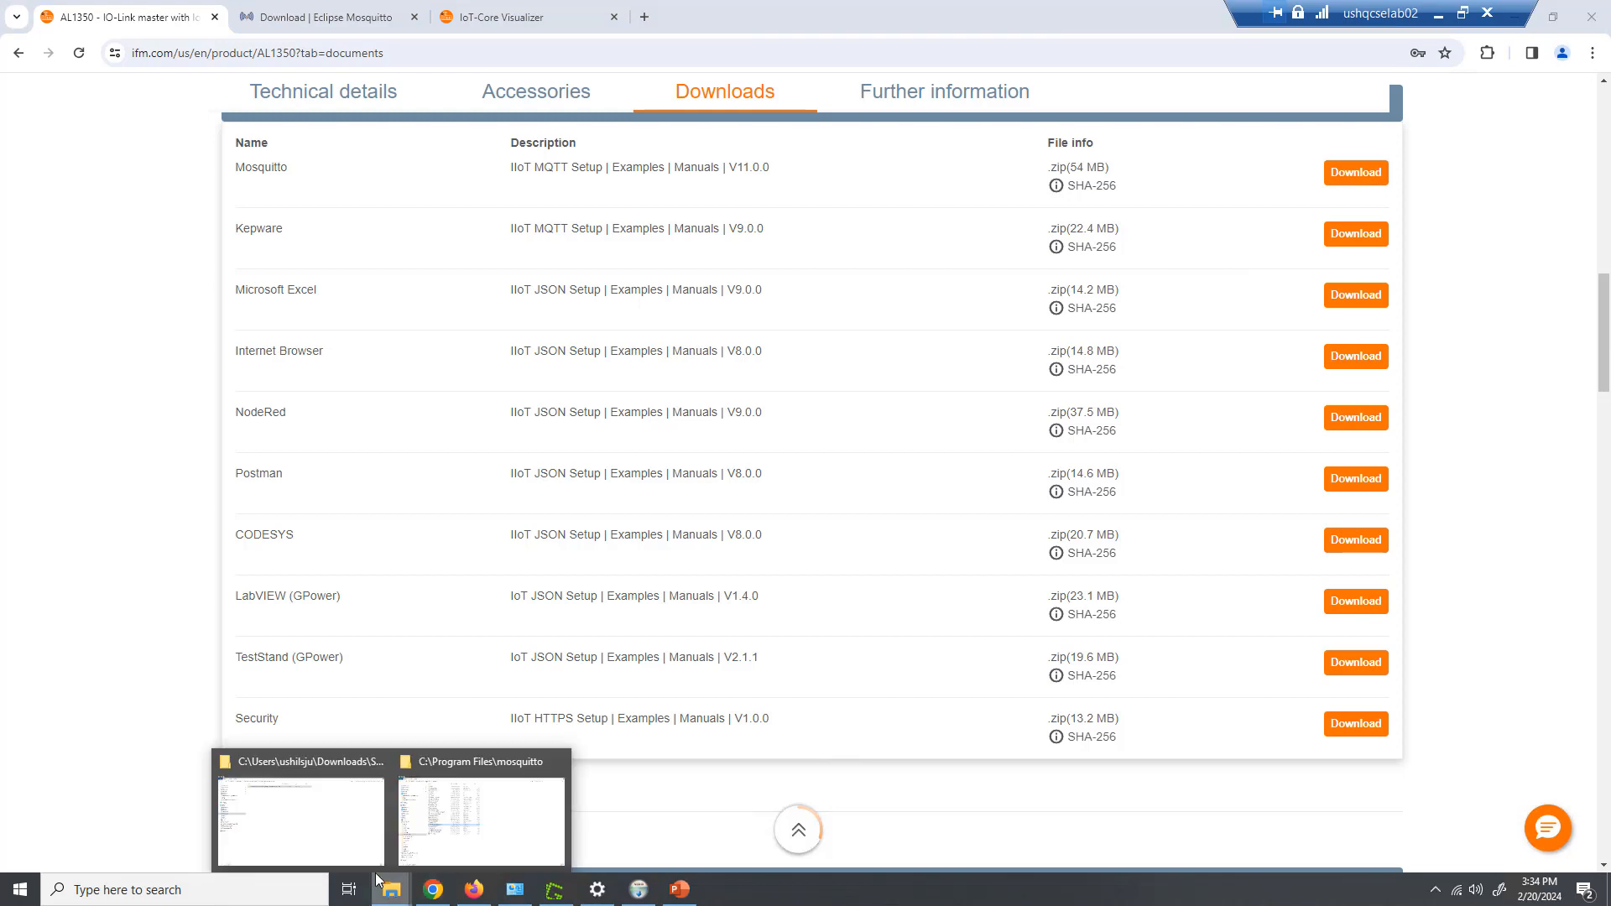
click(516, 824)
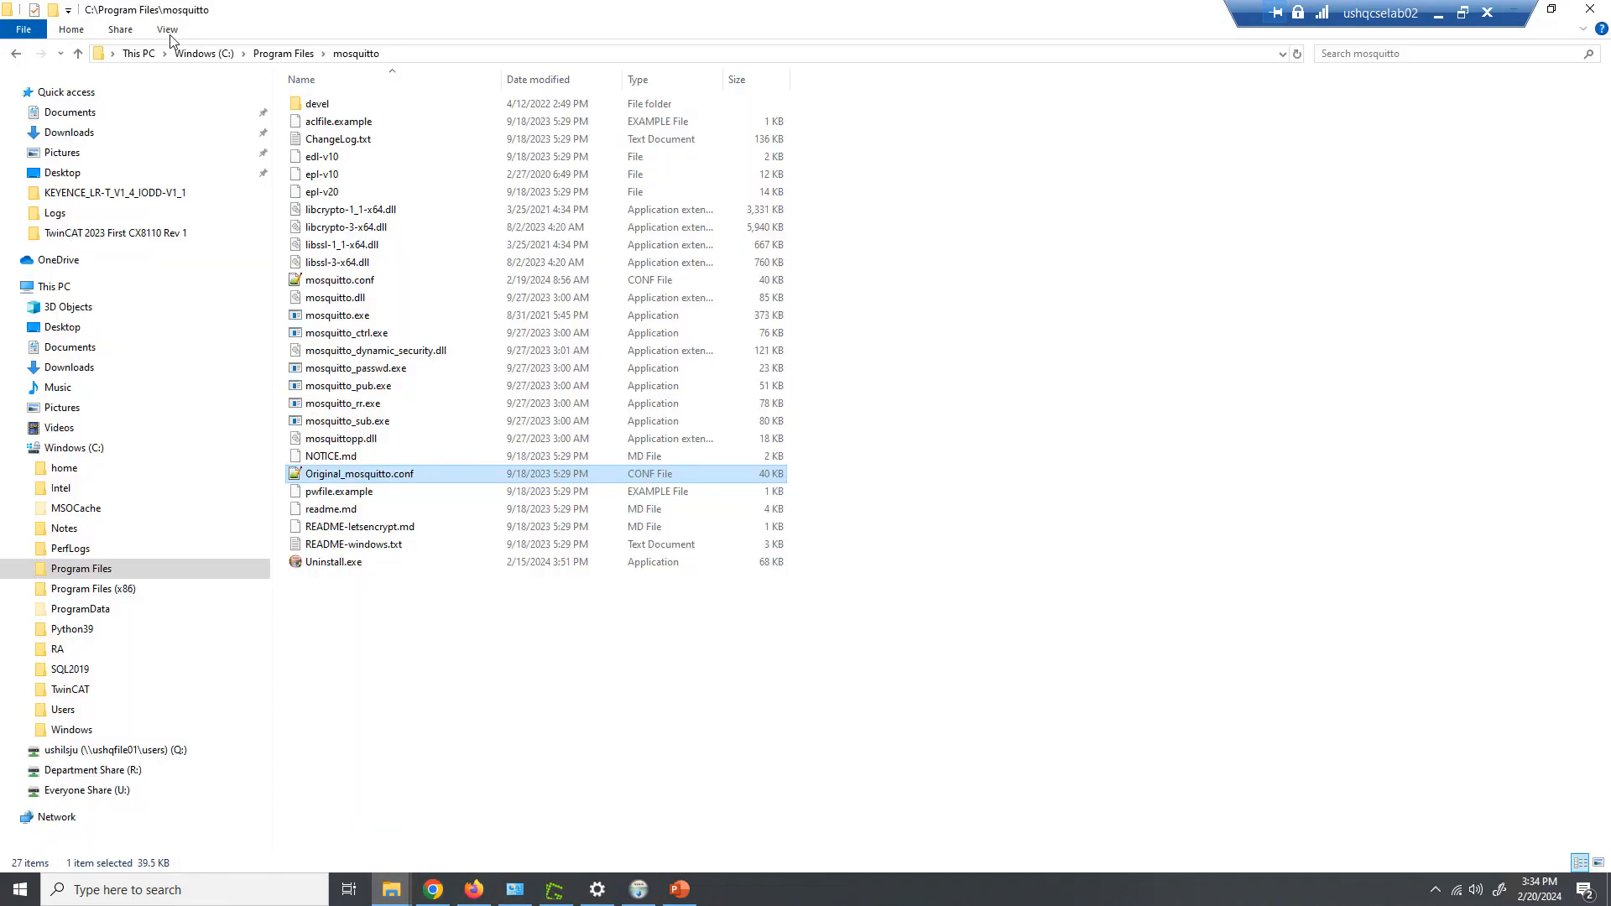
mouse_move(385, 902)
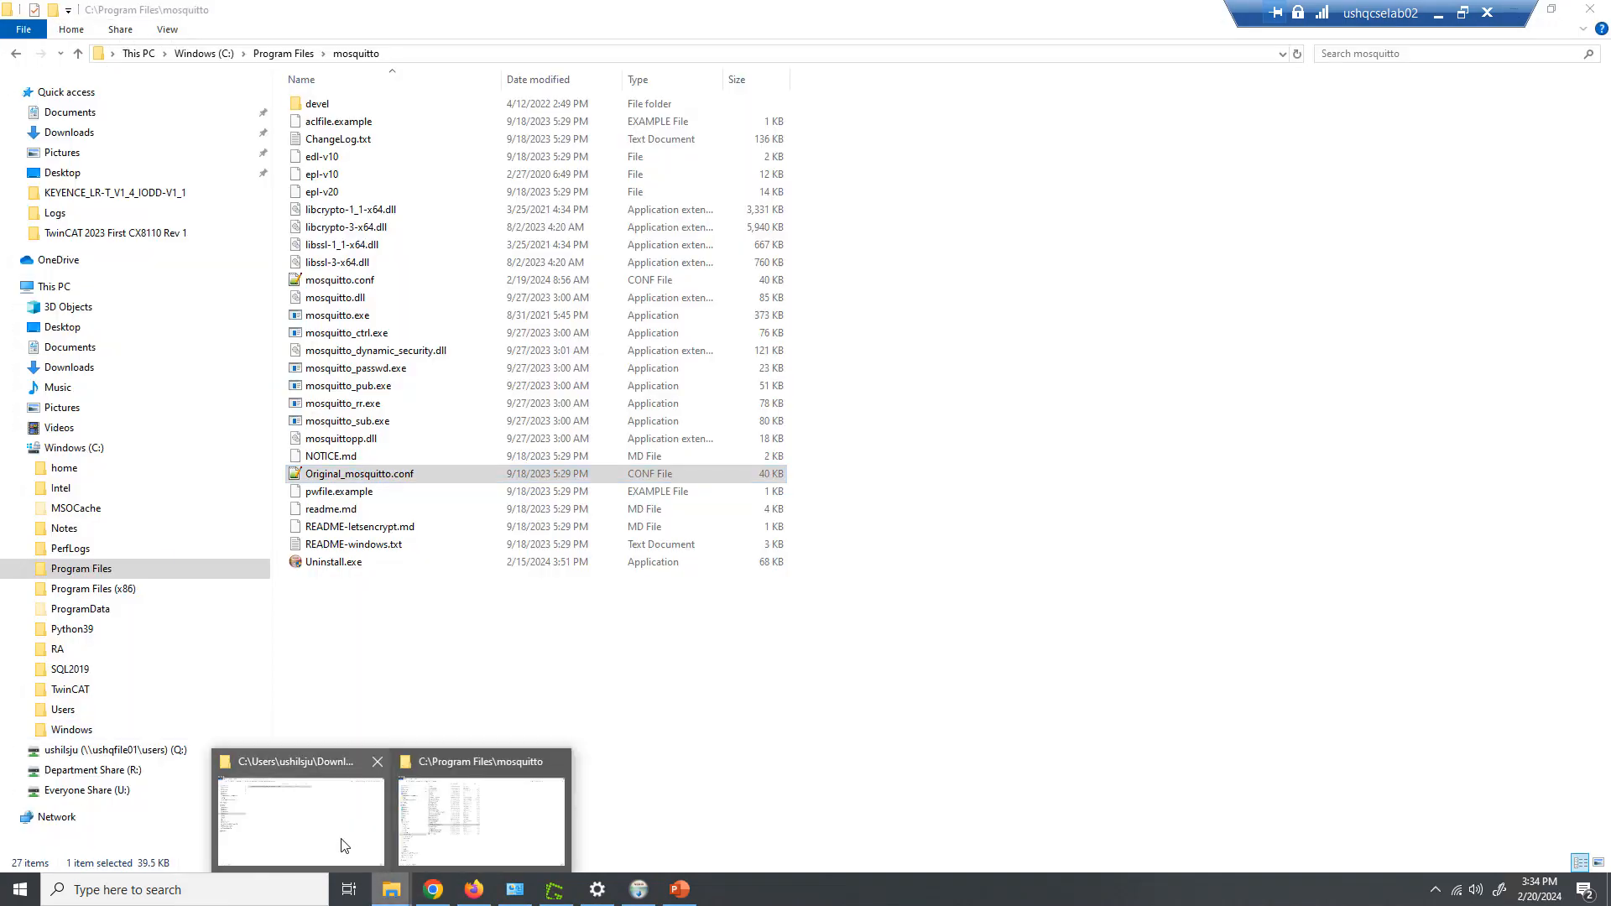
click(342, 844)
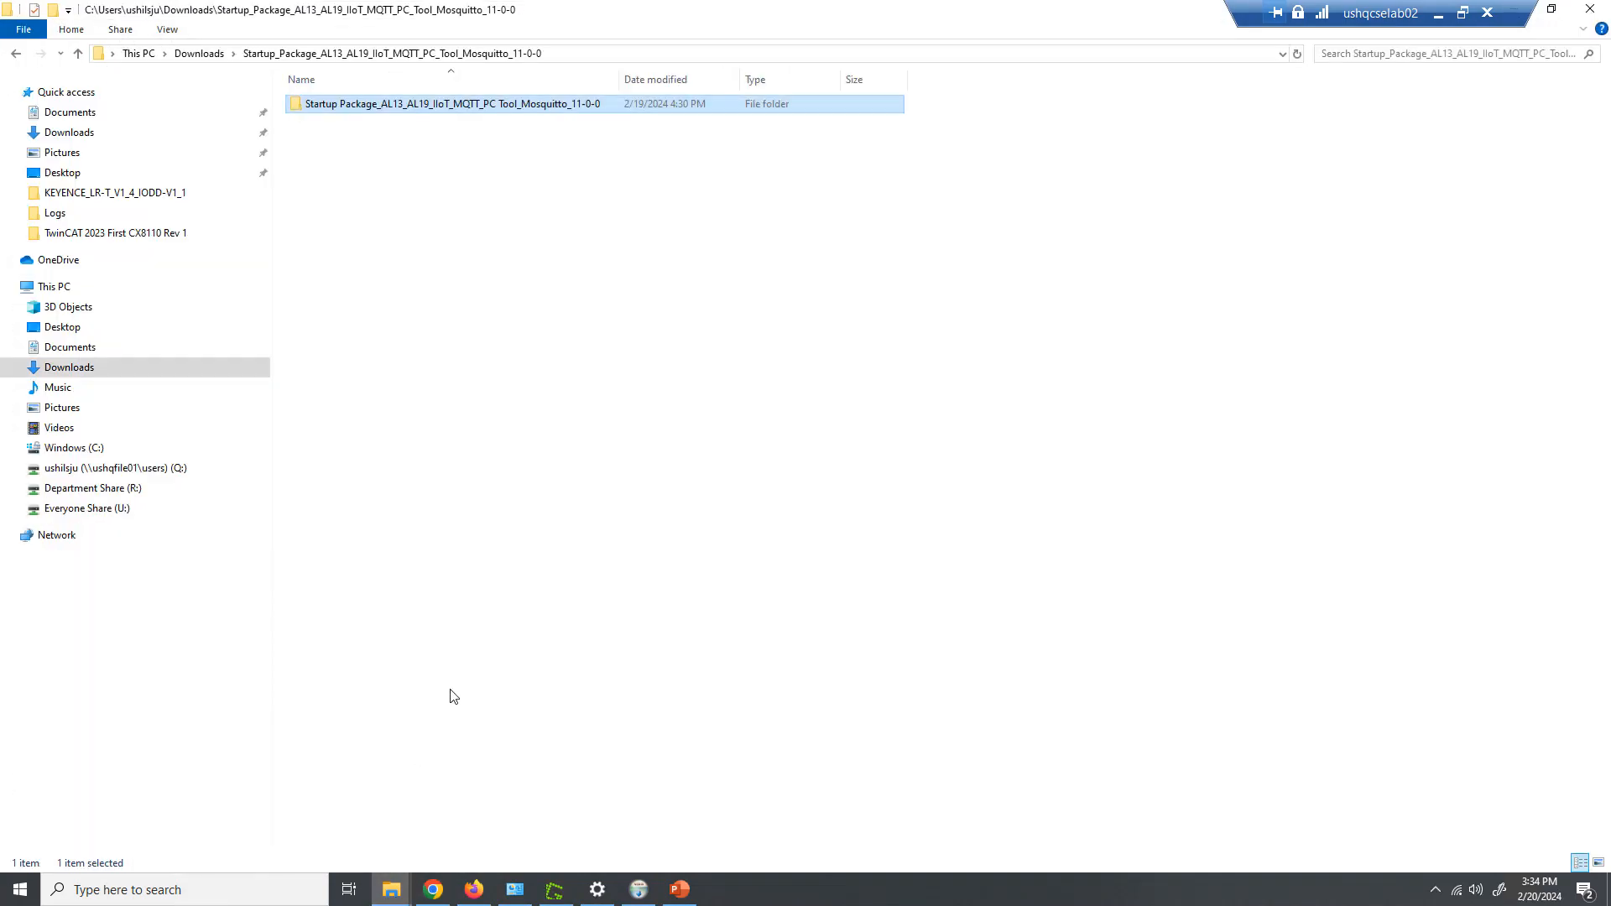
double_click(349, 109)
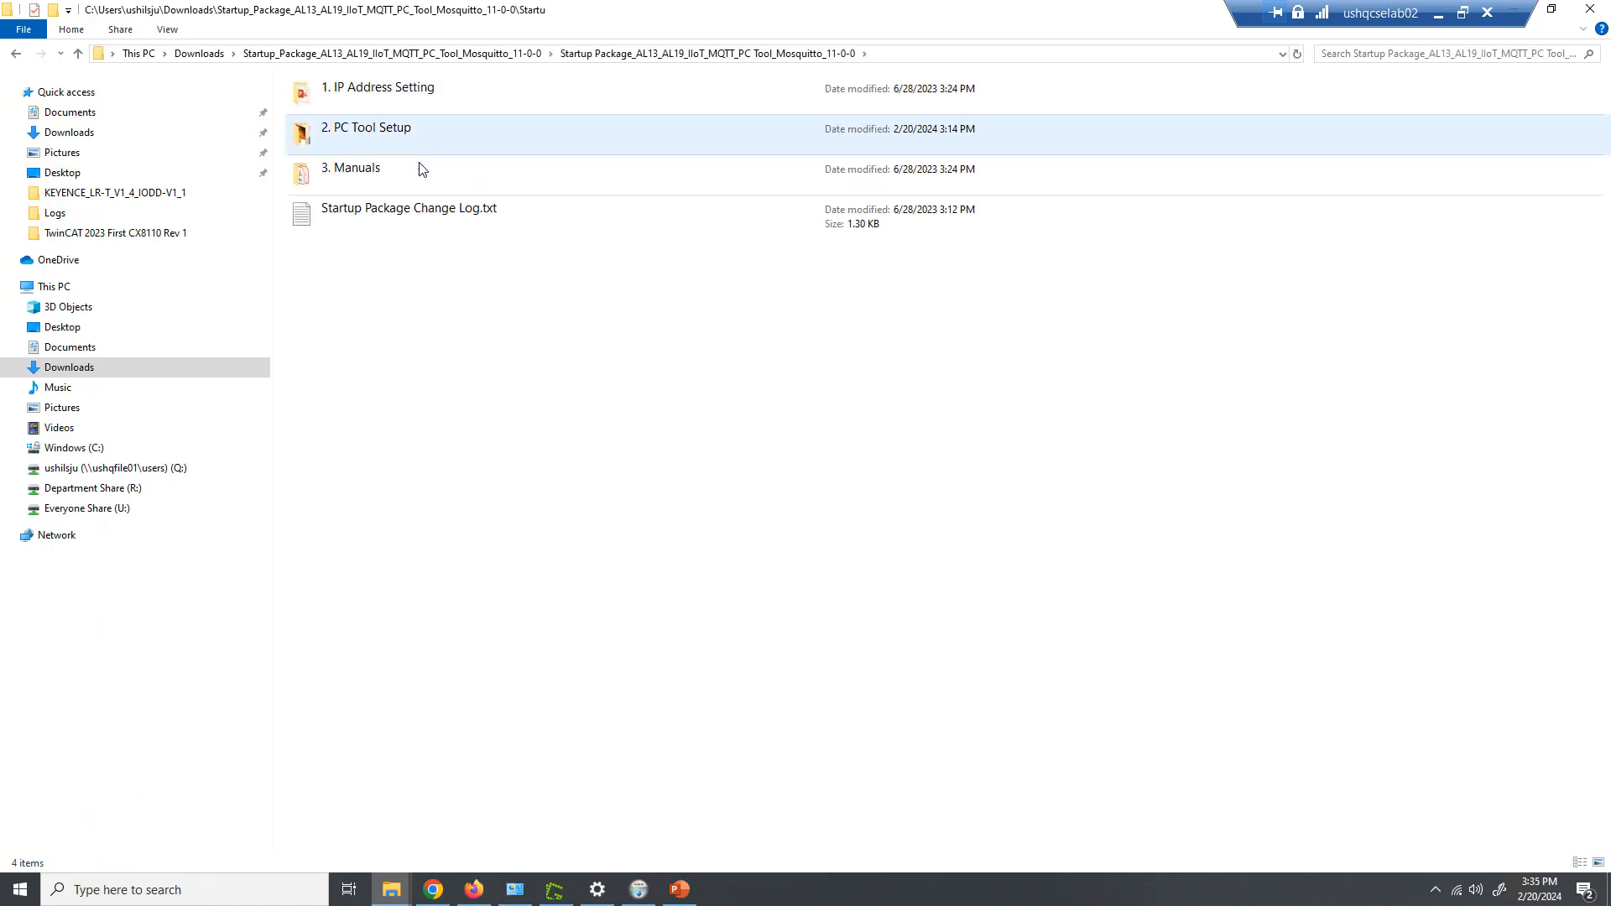
double_click(416, 127)
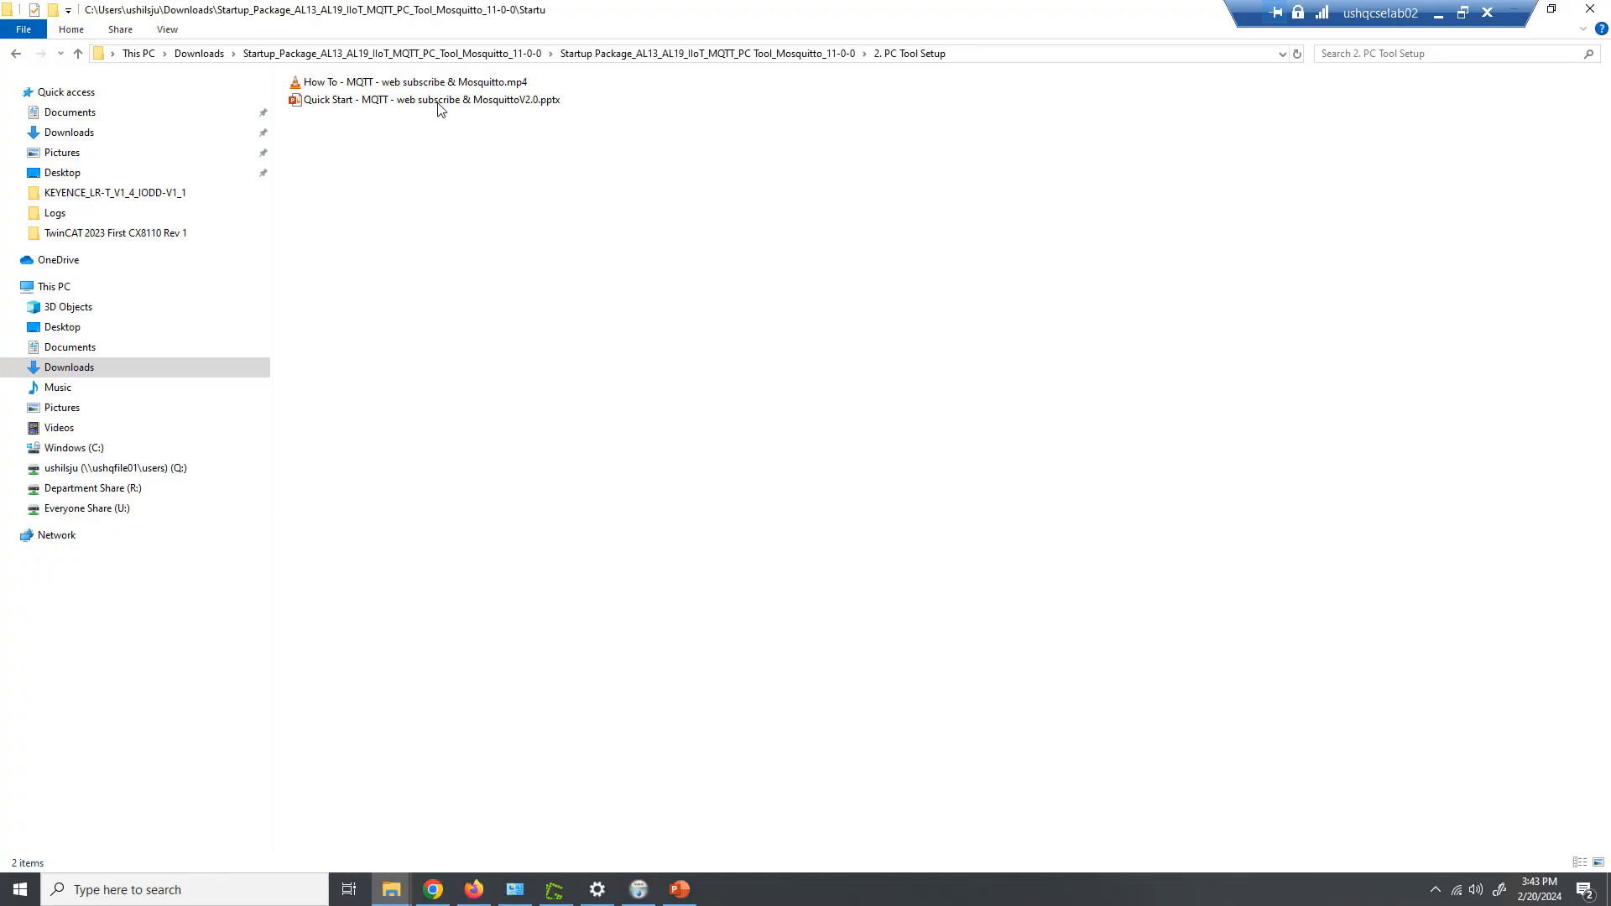
- Open the Quick Start - MQTT - web subscribe & MosquittoV2.0.pptx guide and review its Mosquitto installation and security settings slides
click(440, 102)
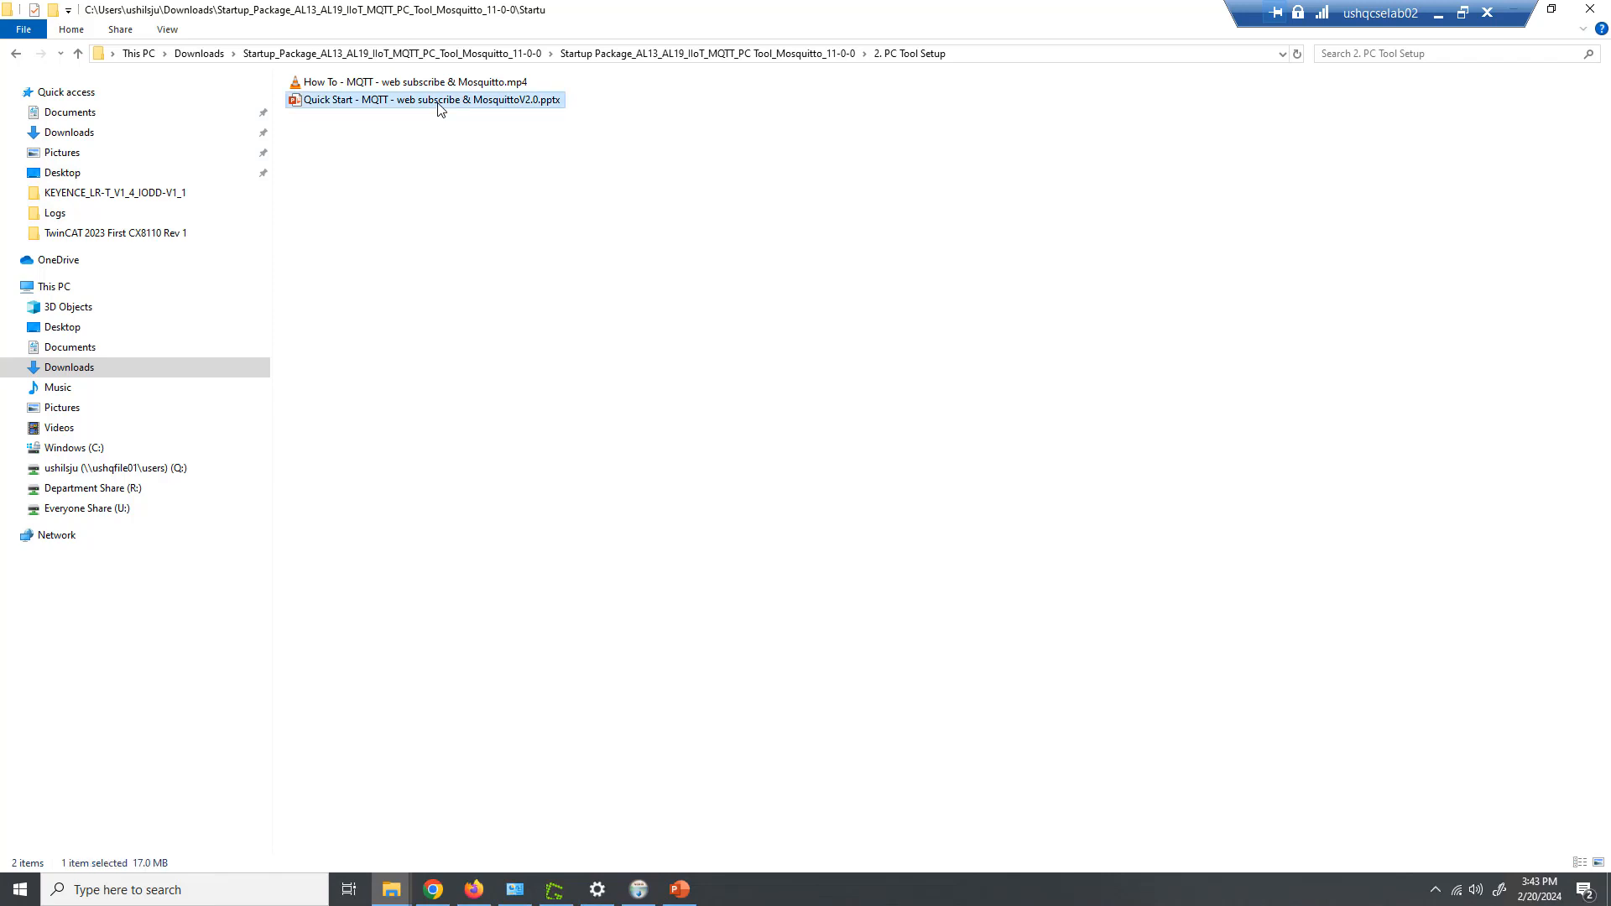
double_click(440, 103)
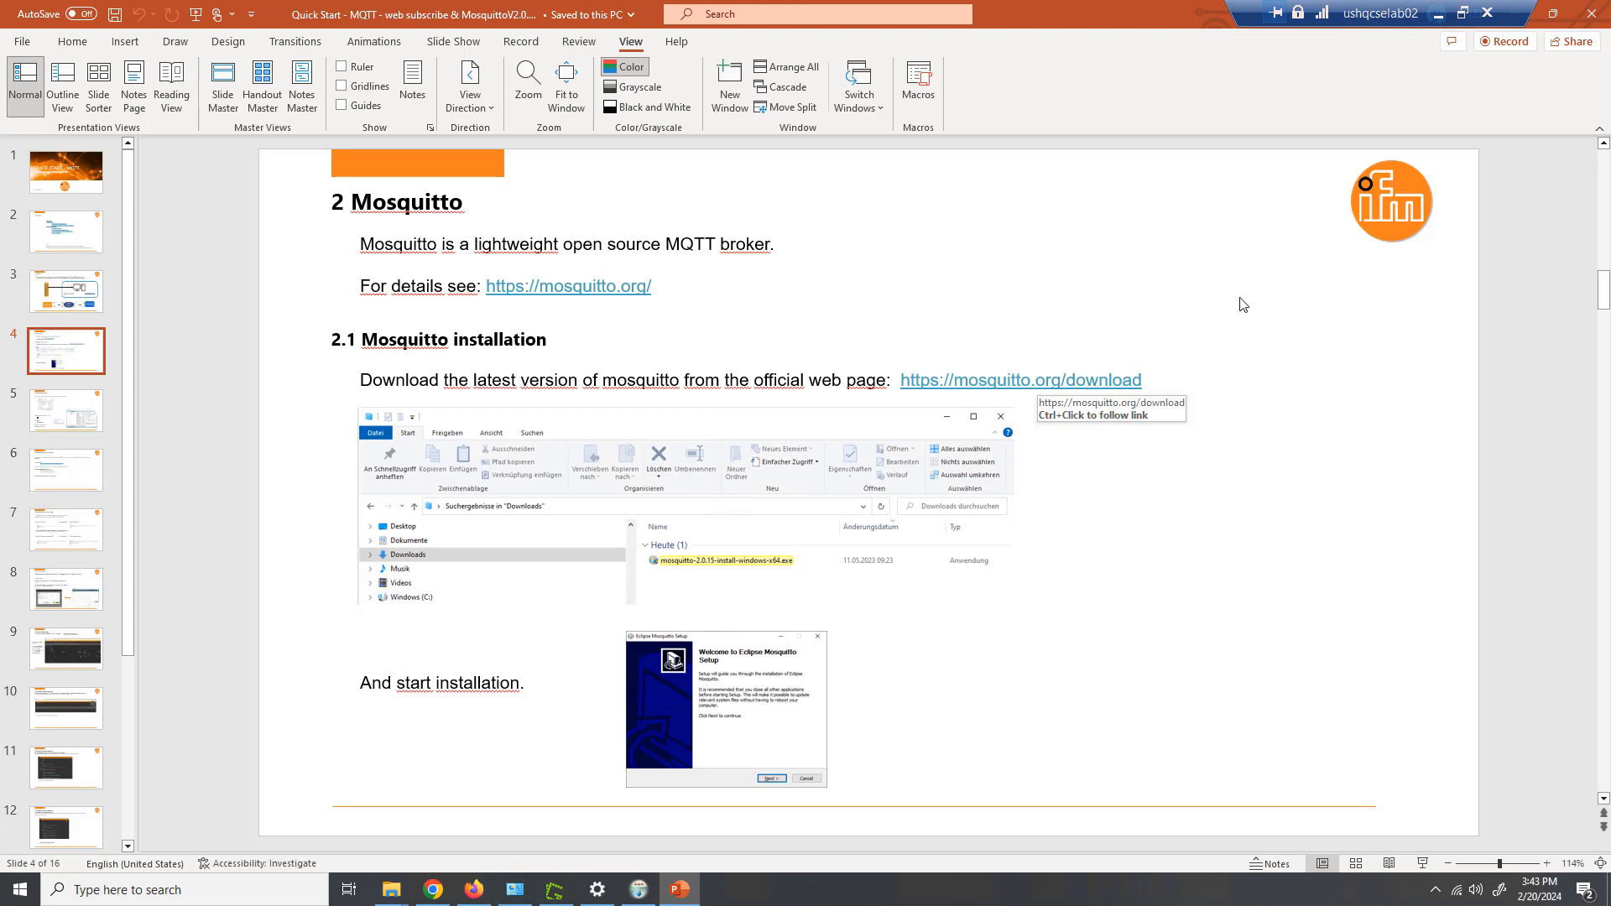
scroll(898, 554, down, 6)
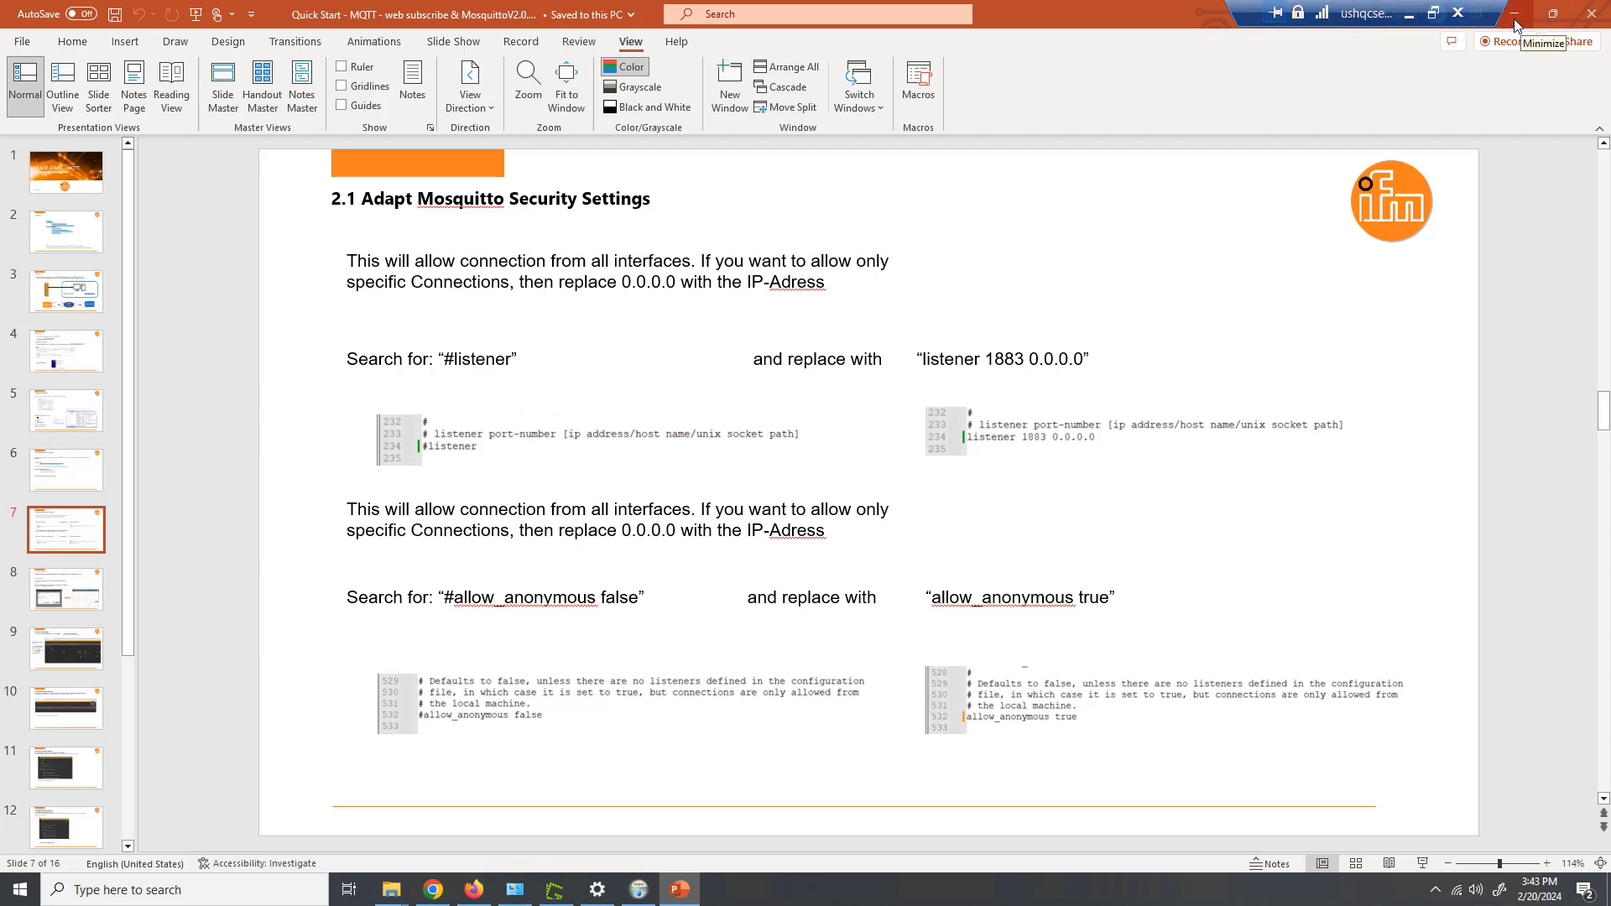
click(1516, 20)
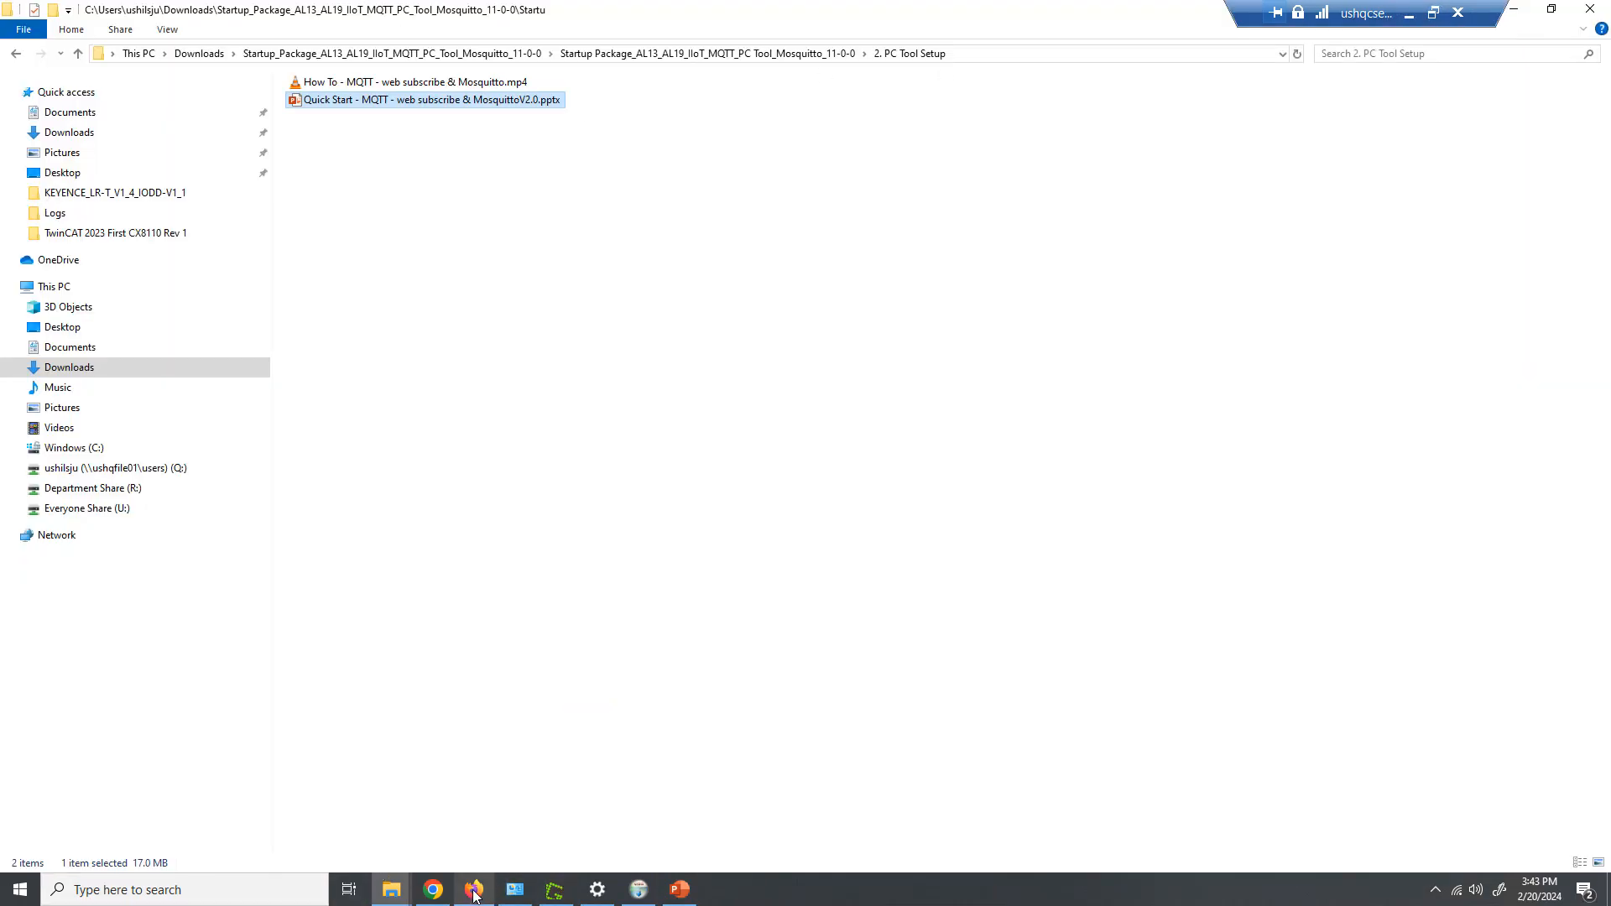
- Switch to Chrome and download mosquitto-2.0.18-install-windows-x64.exe from the Mosquitto download page
click(438, 894)
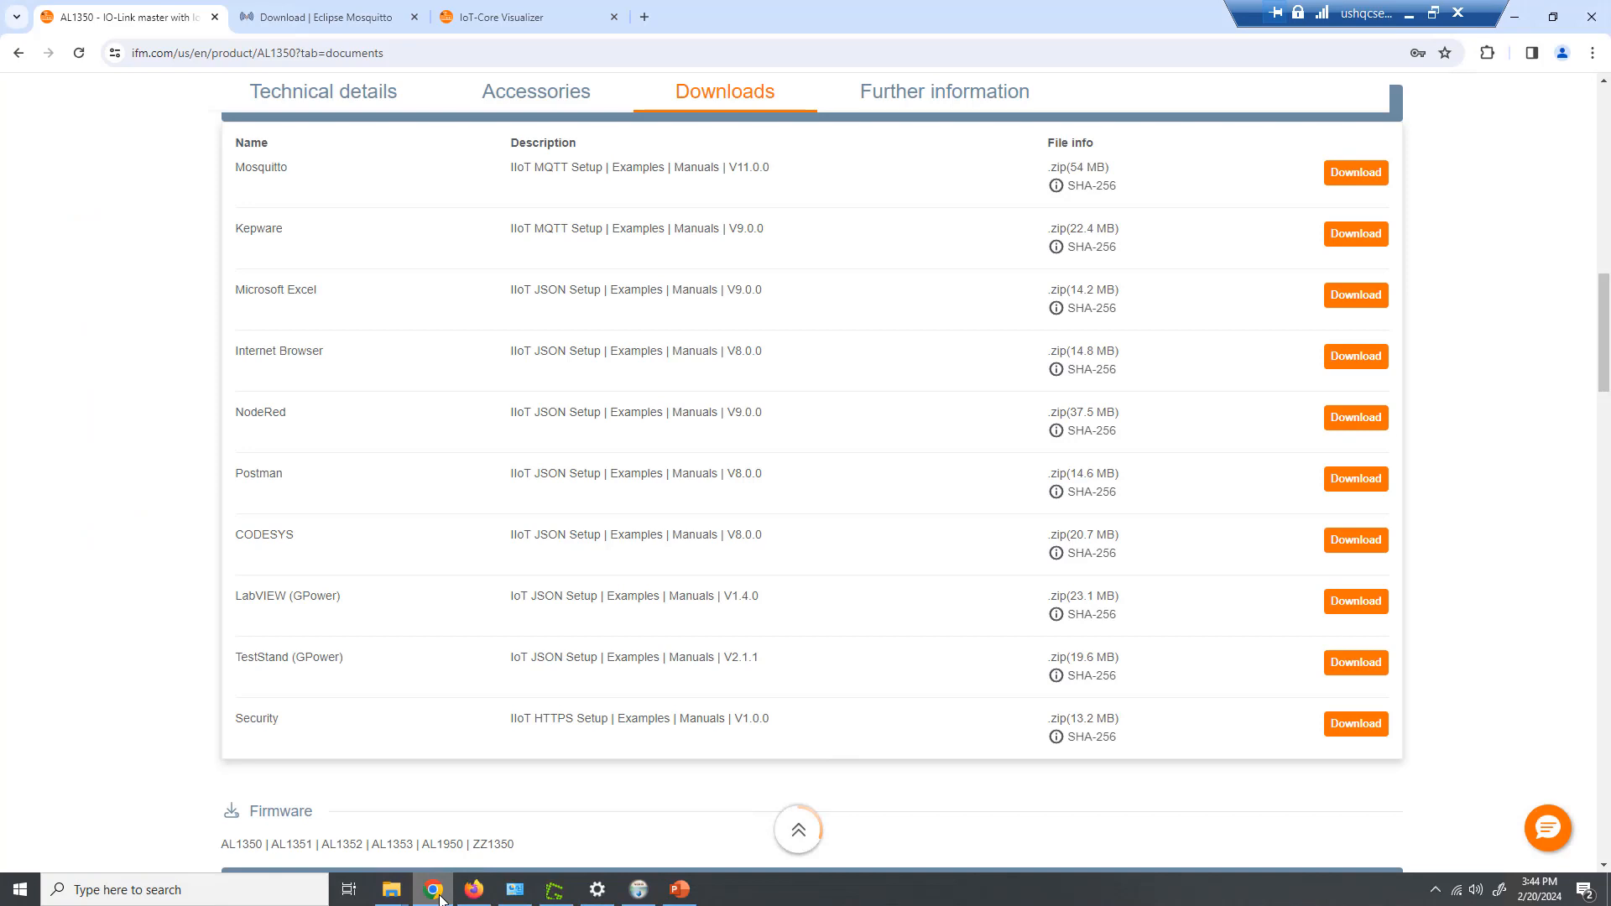
click(326, 19)
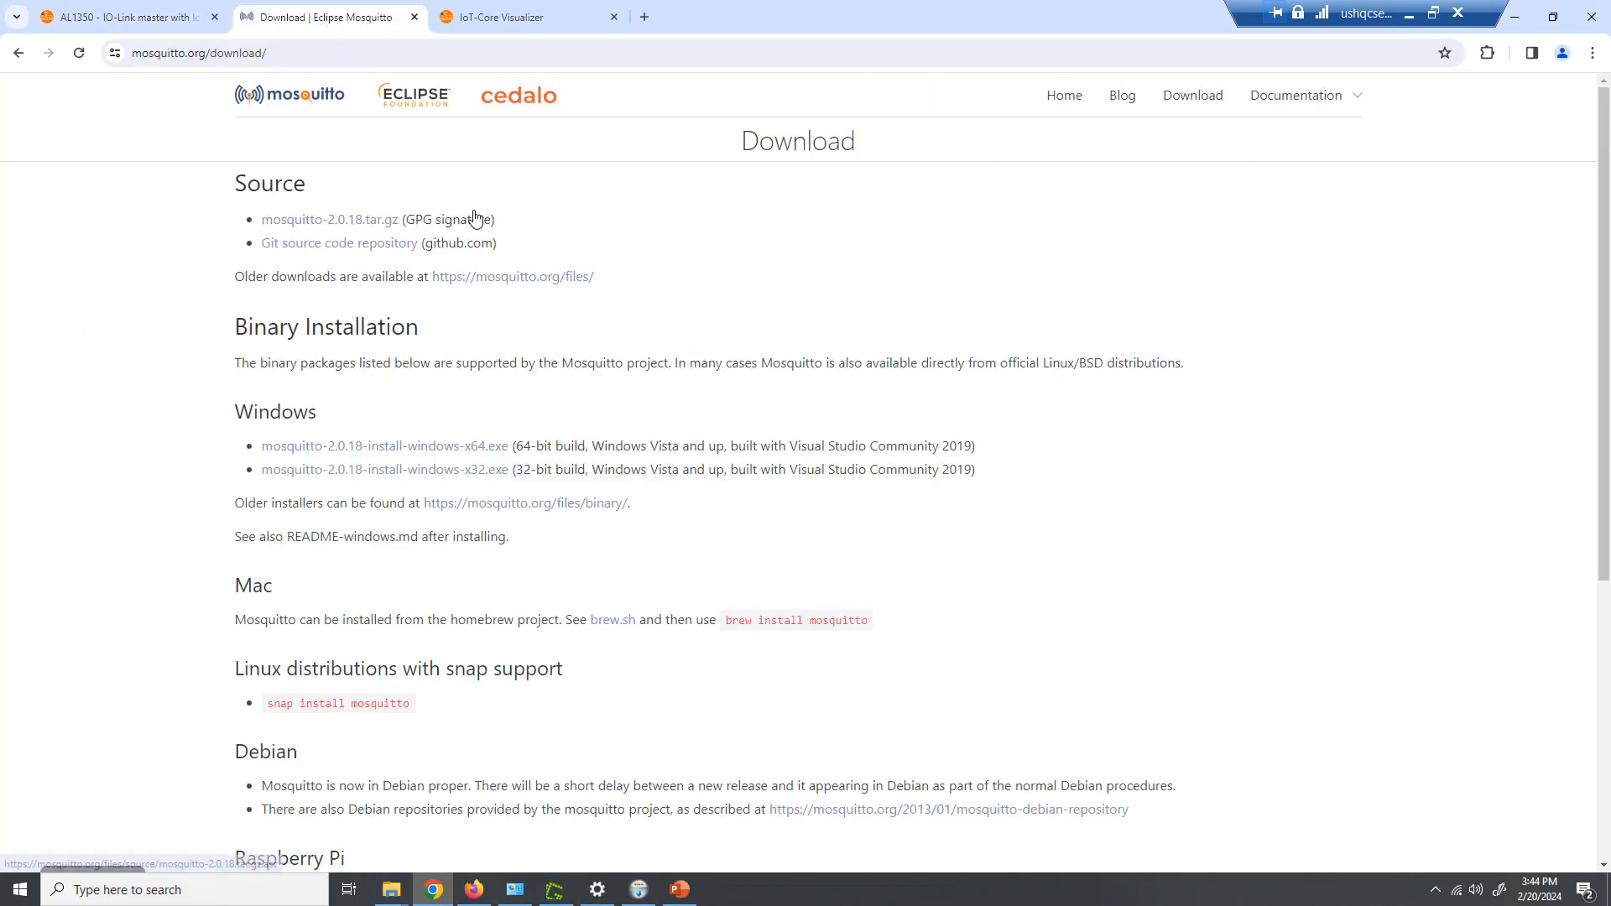
scroll(643, 277, down, 1)
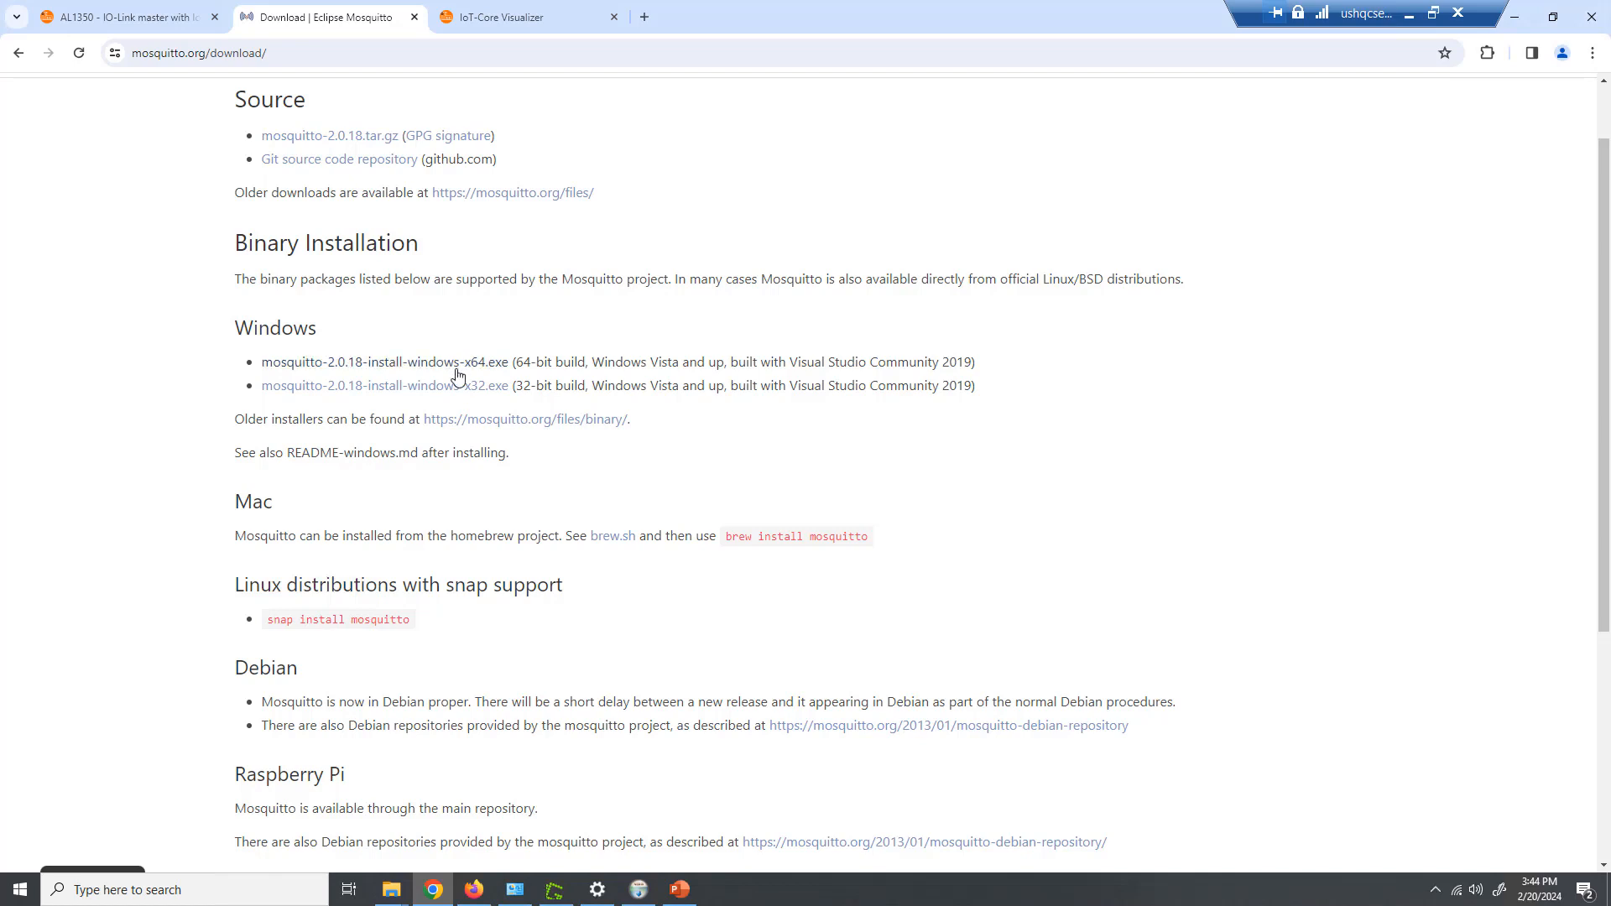
click(302, 363)
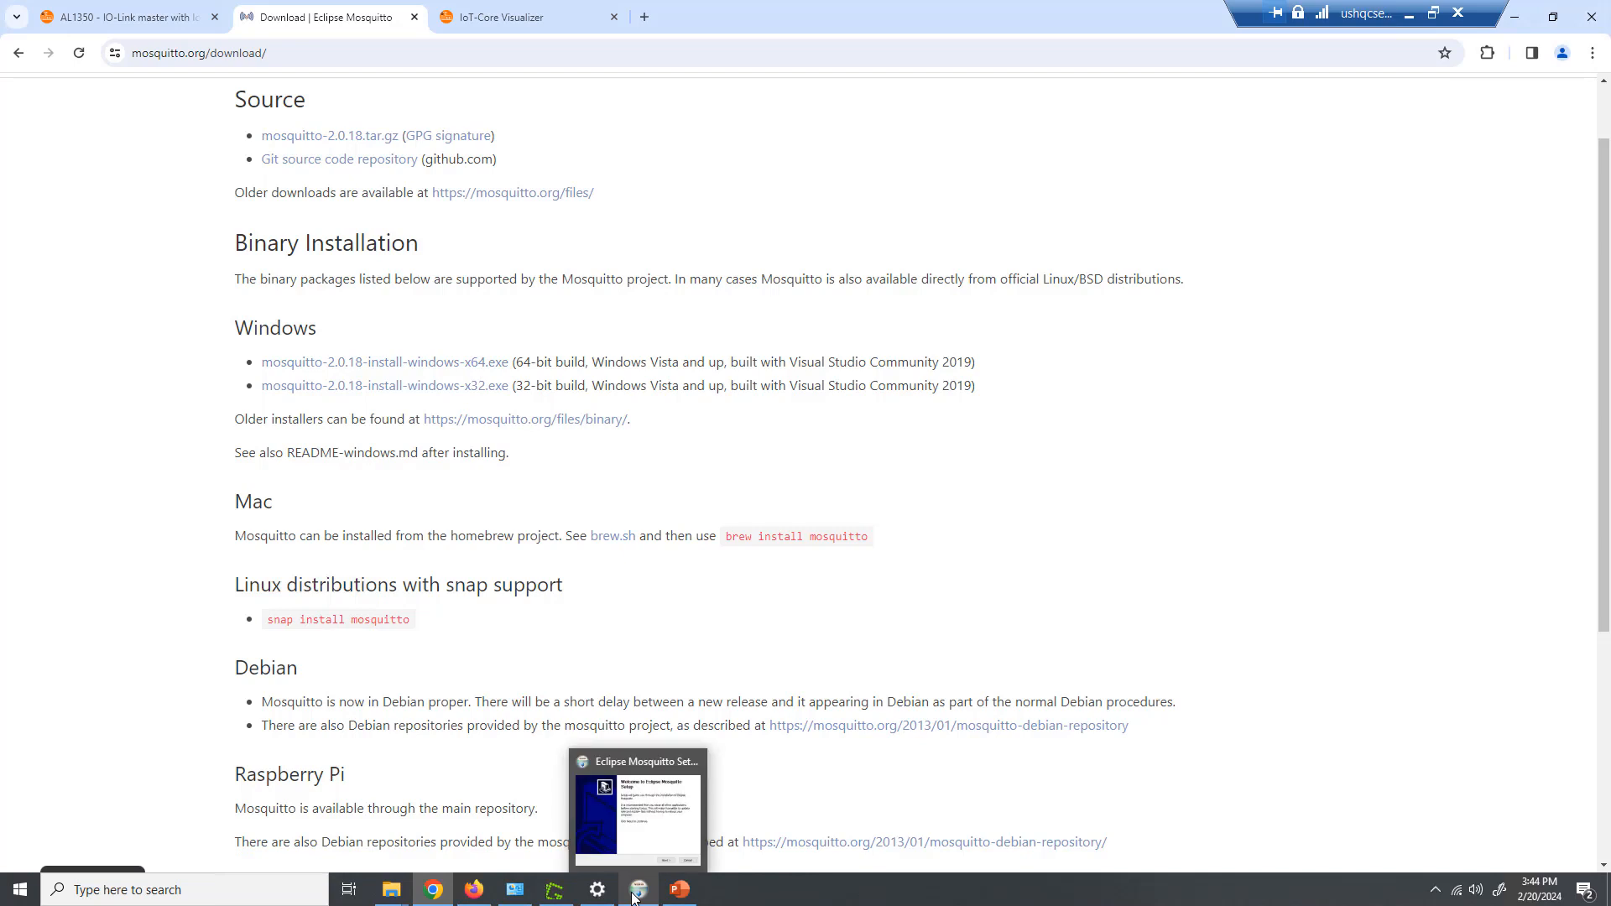
- Advance through the Eclipse Mosquitto setup, keeping the Visual Studio Runtime and Service components selected
click(616, 781)
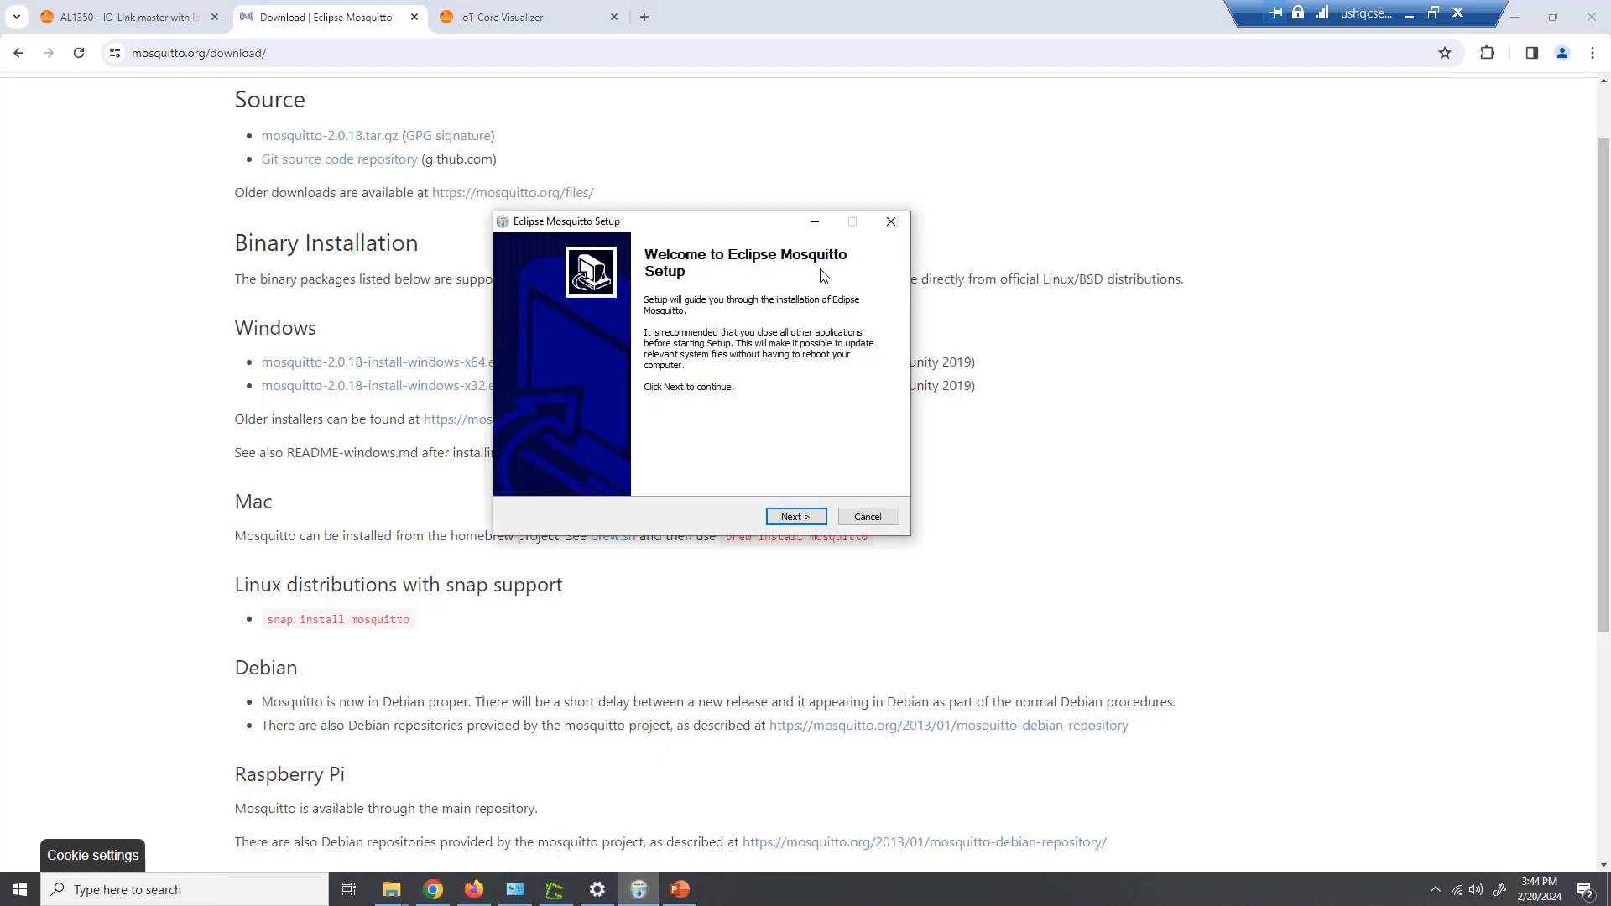
click(810, 515)
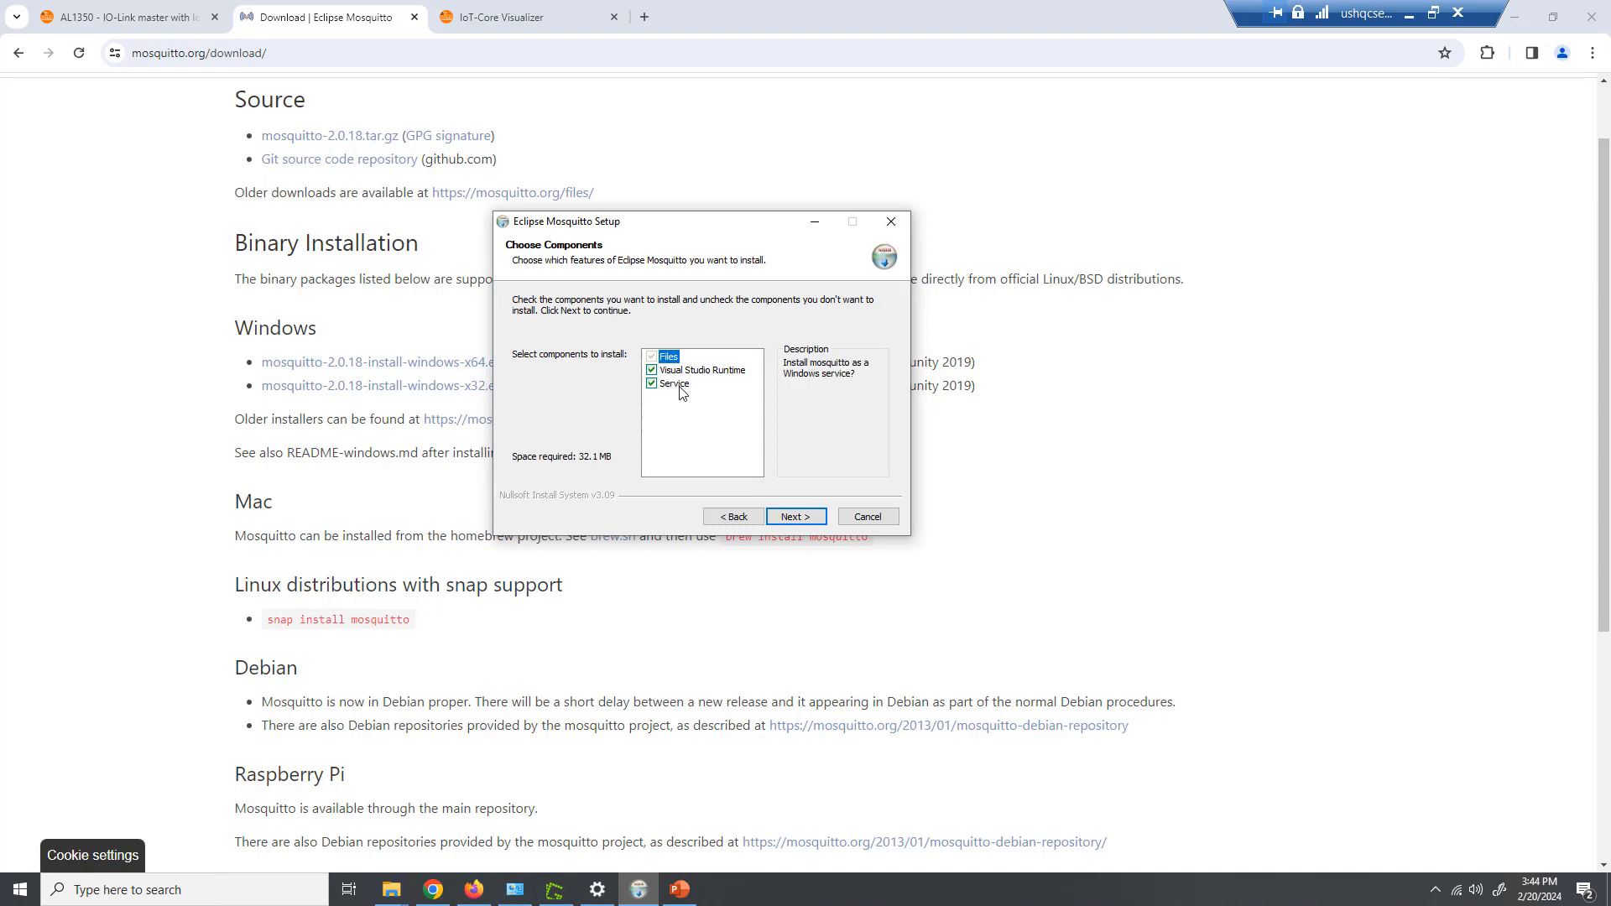
click(790, 519)
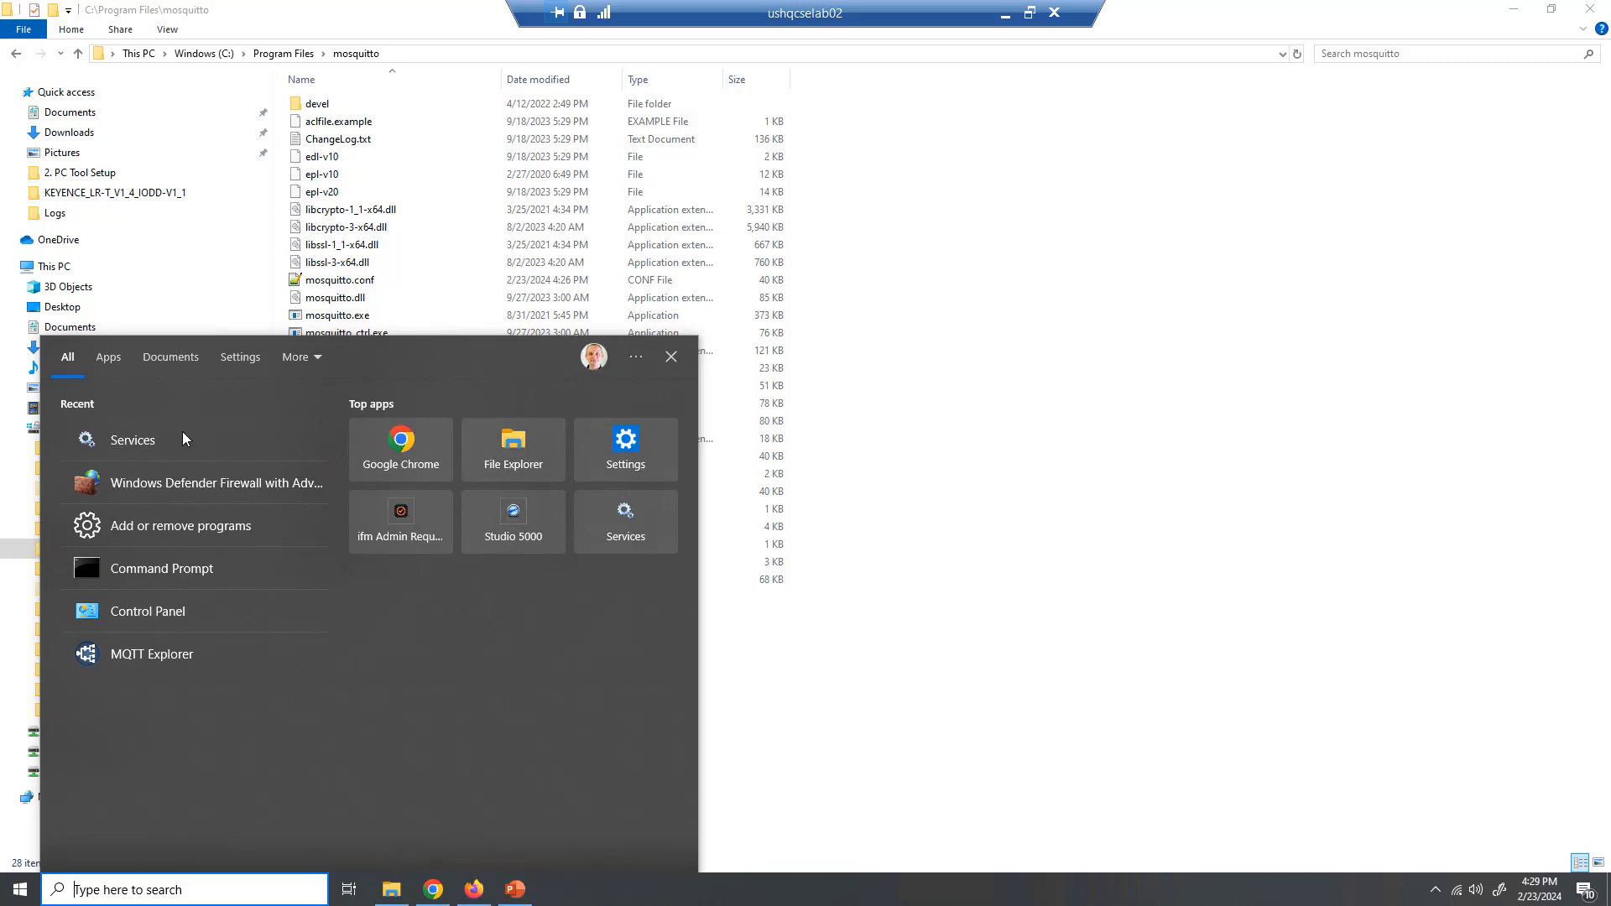
- Run Services as administrator, accepting the elevation notices and entering the account password
right_click(271, 440)
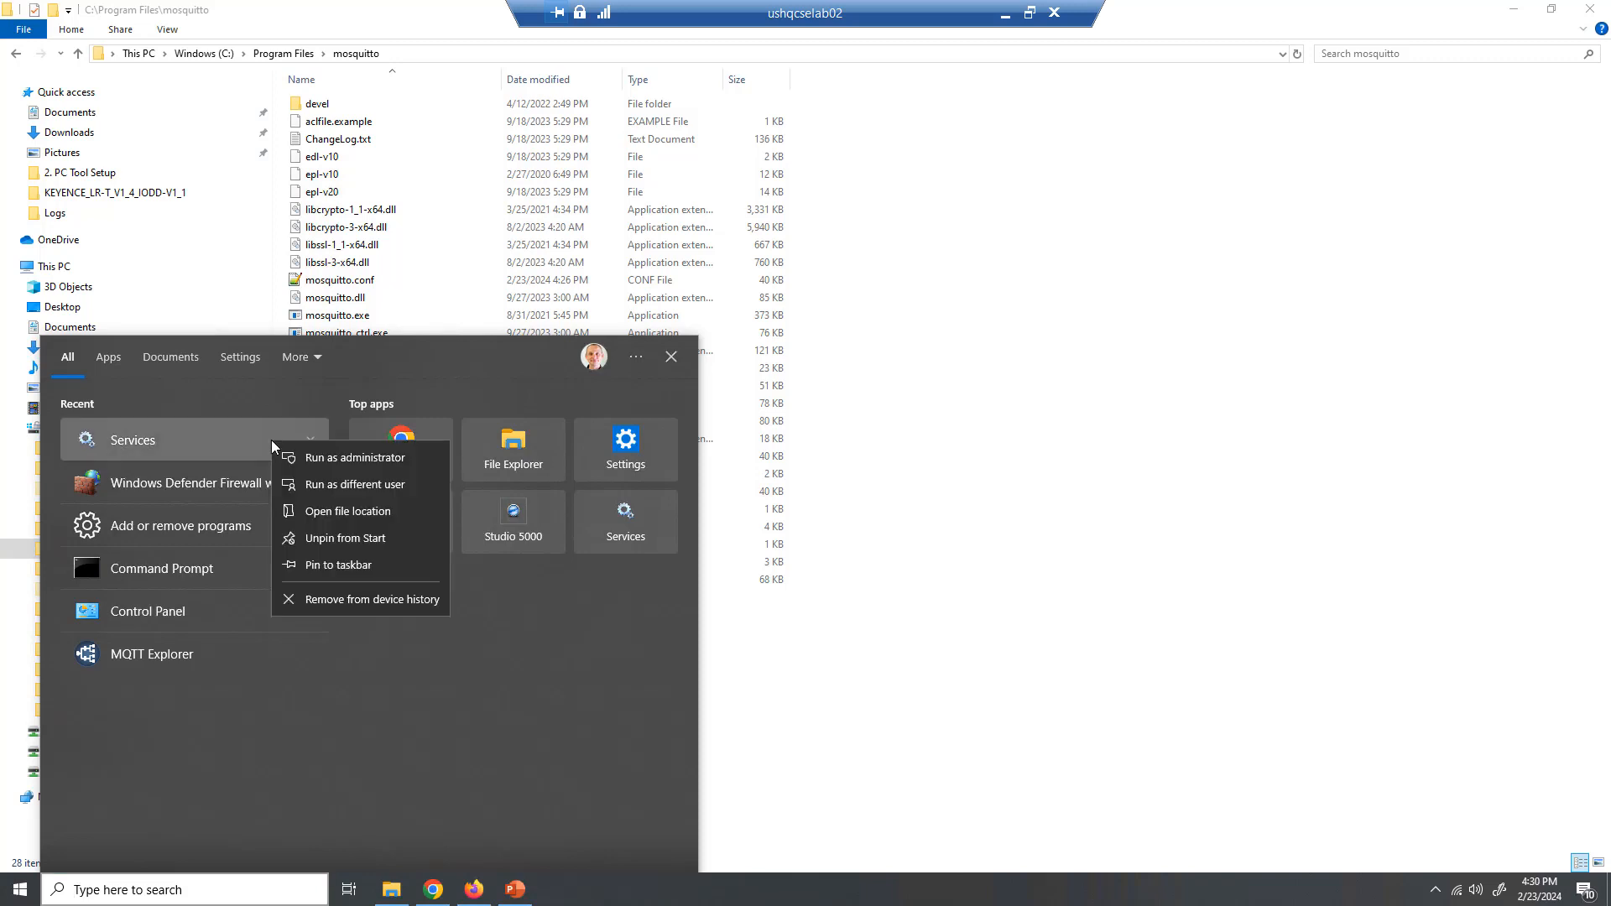
click(400, 458)
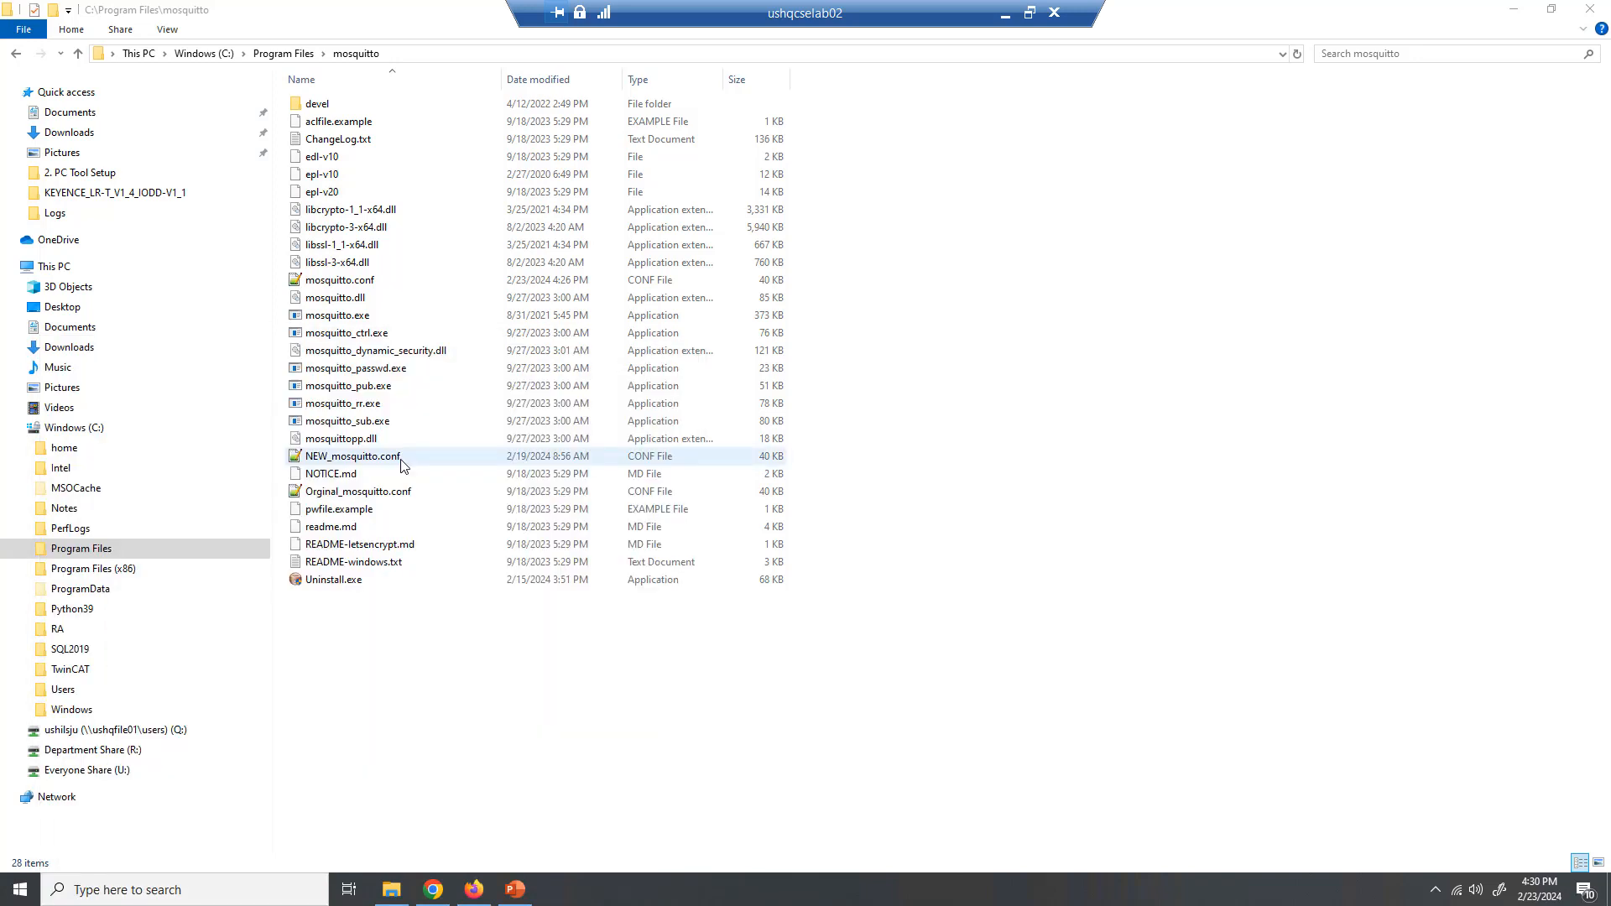
click(733, 532)
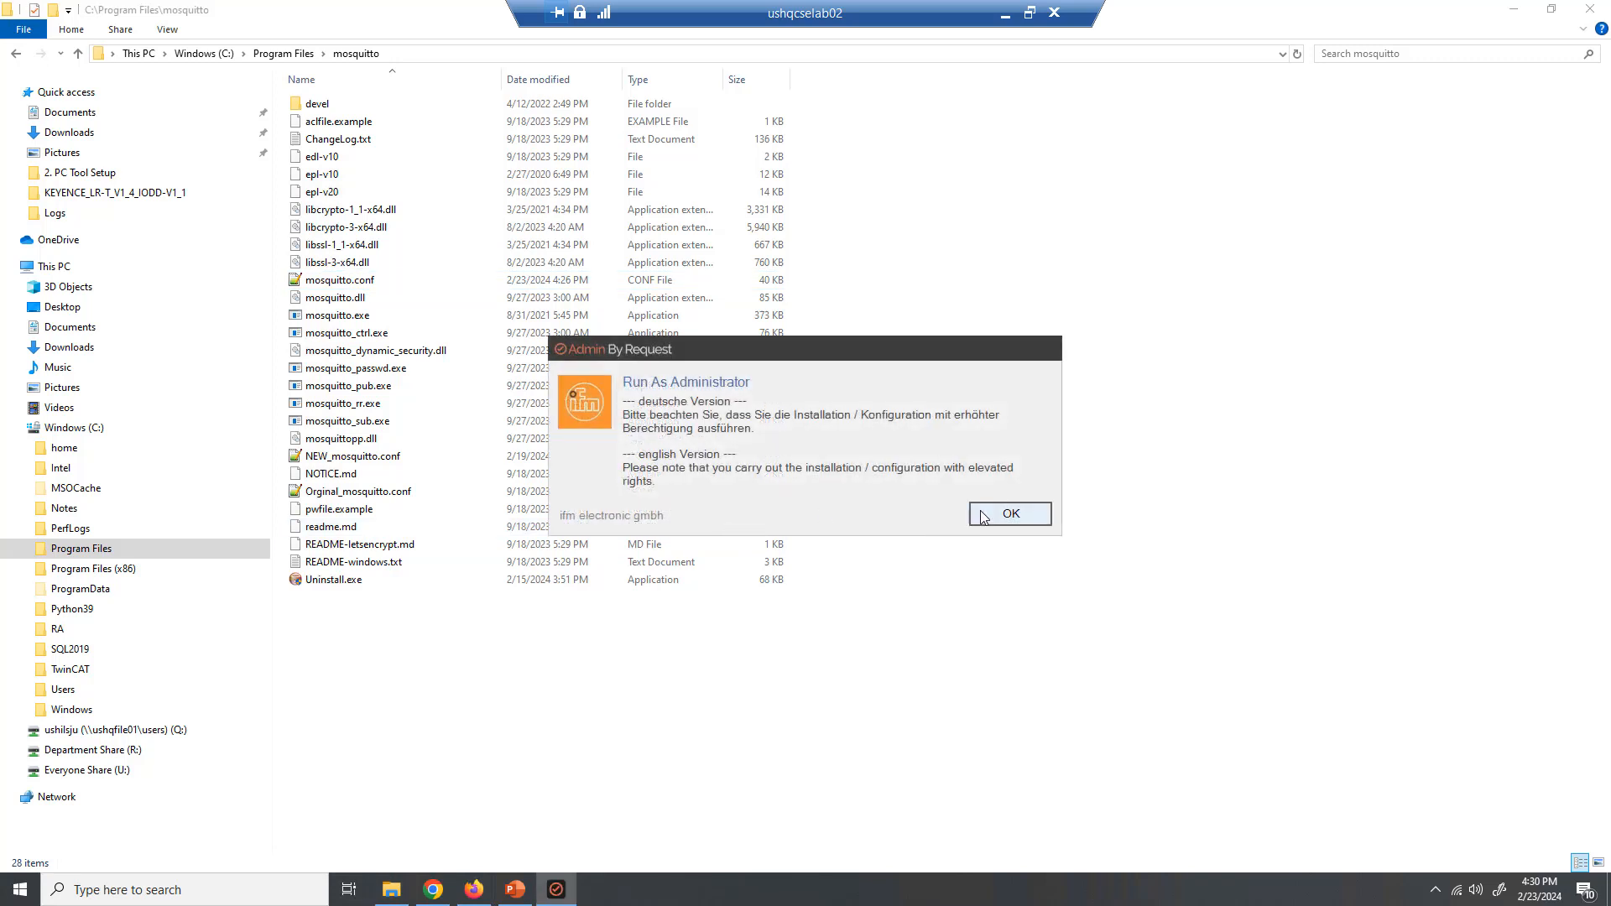
click(1022, 514)
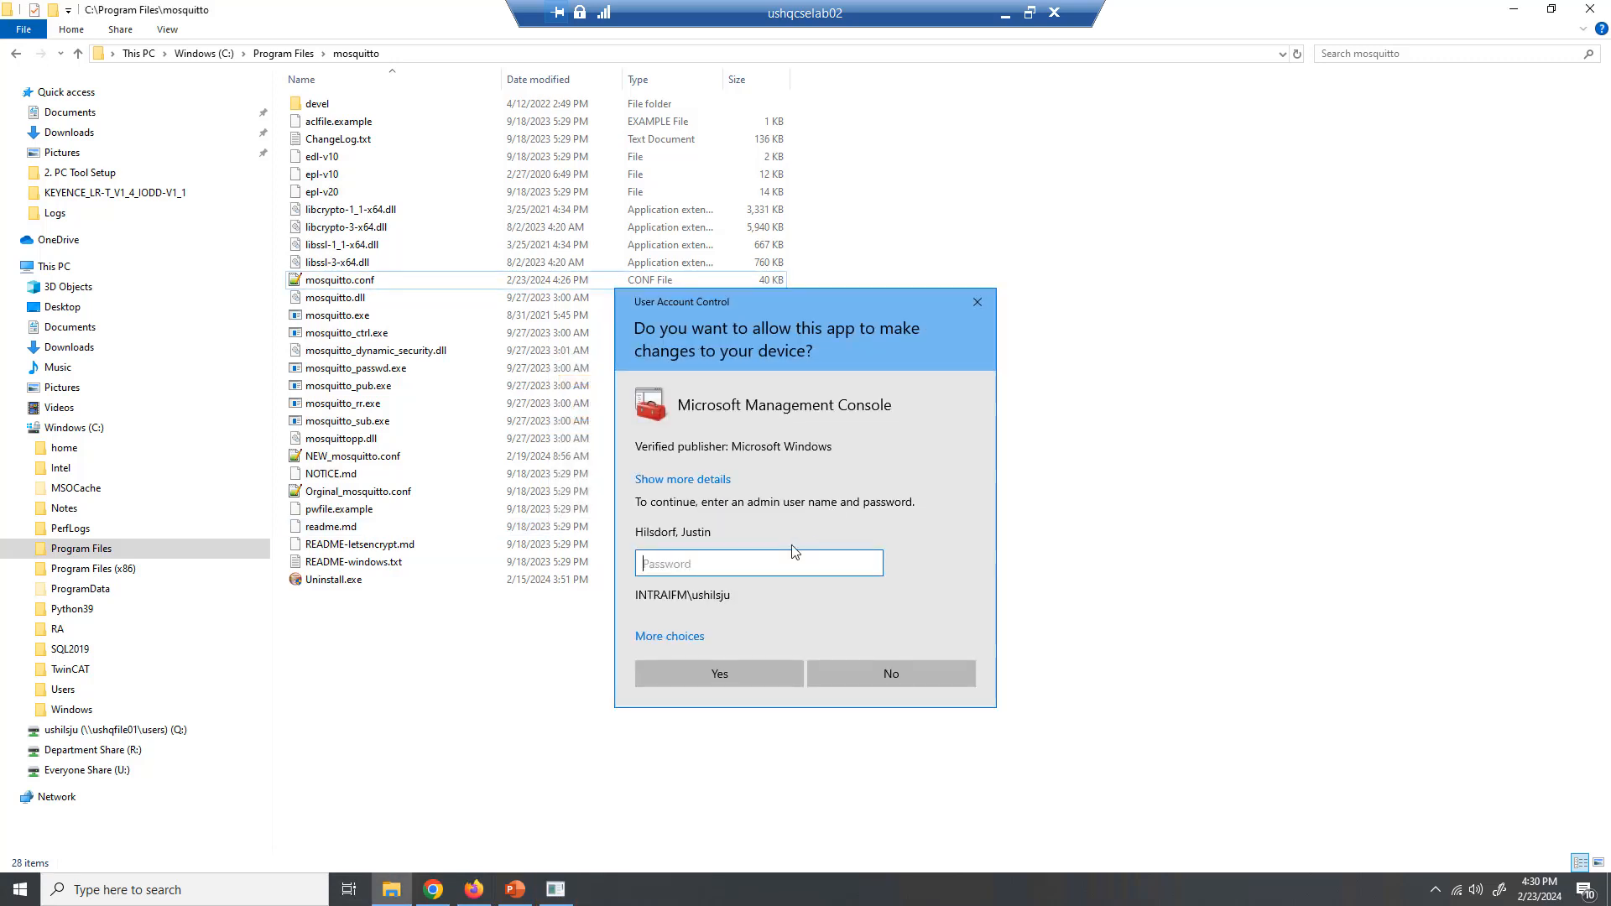
click(780, 562)
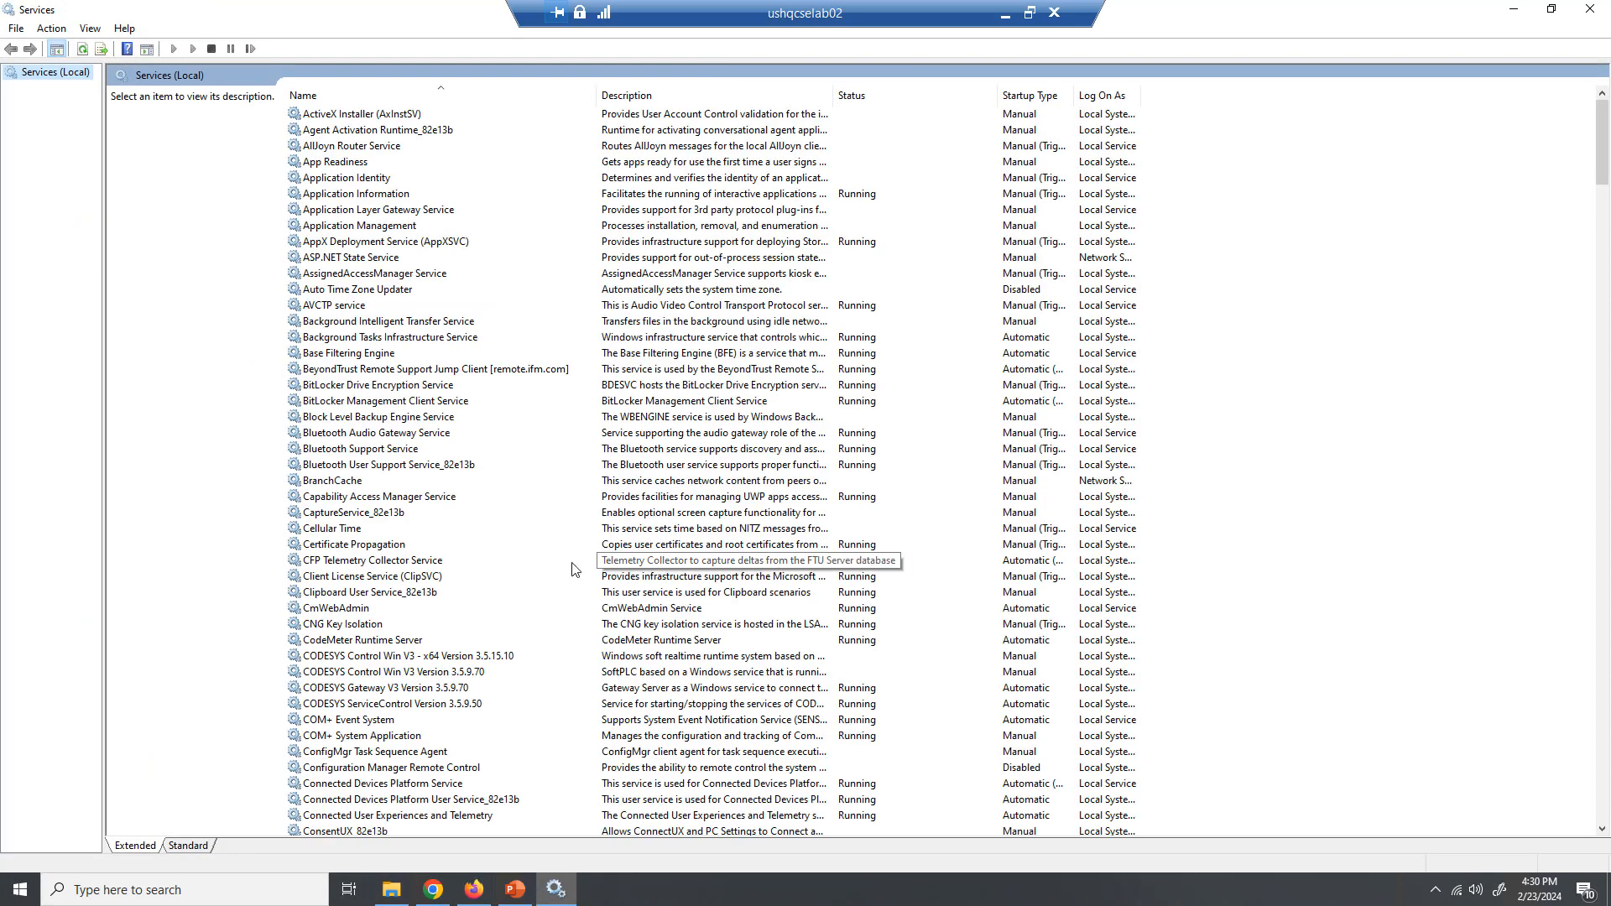
- Find the Mosquitto Broker service in the local services list and stop it
click(446, 484)
key(m)
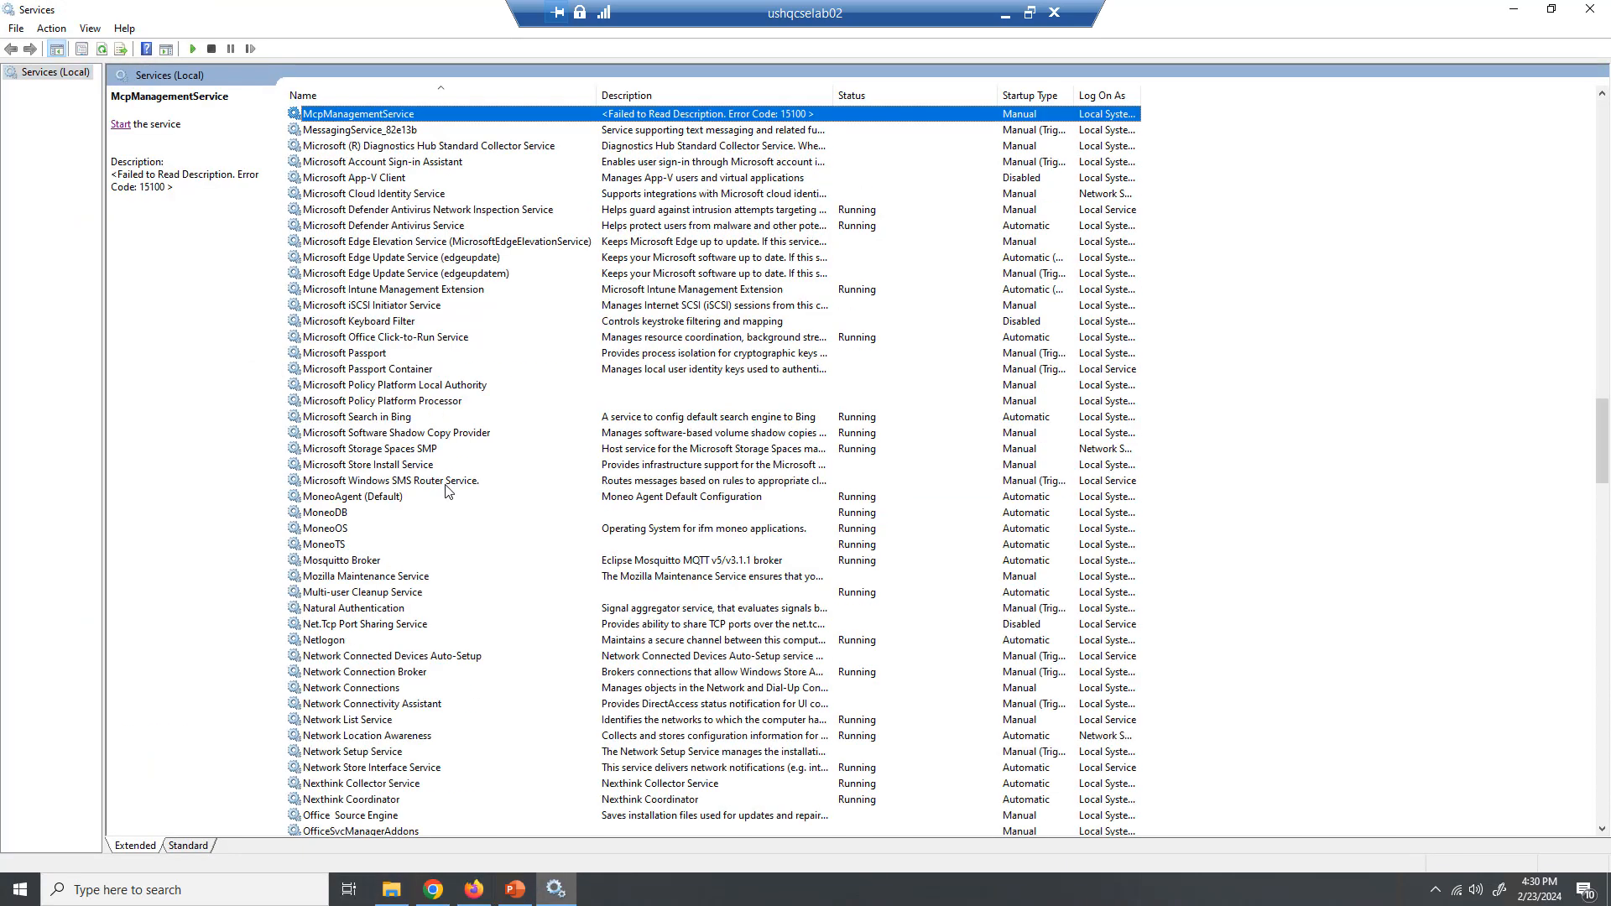
click(343, 563)
scroll(362, 516, down, 4)
scroll(501, 370, down, 2)
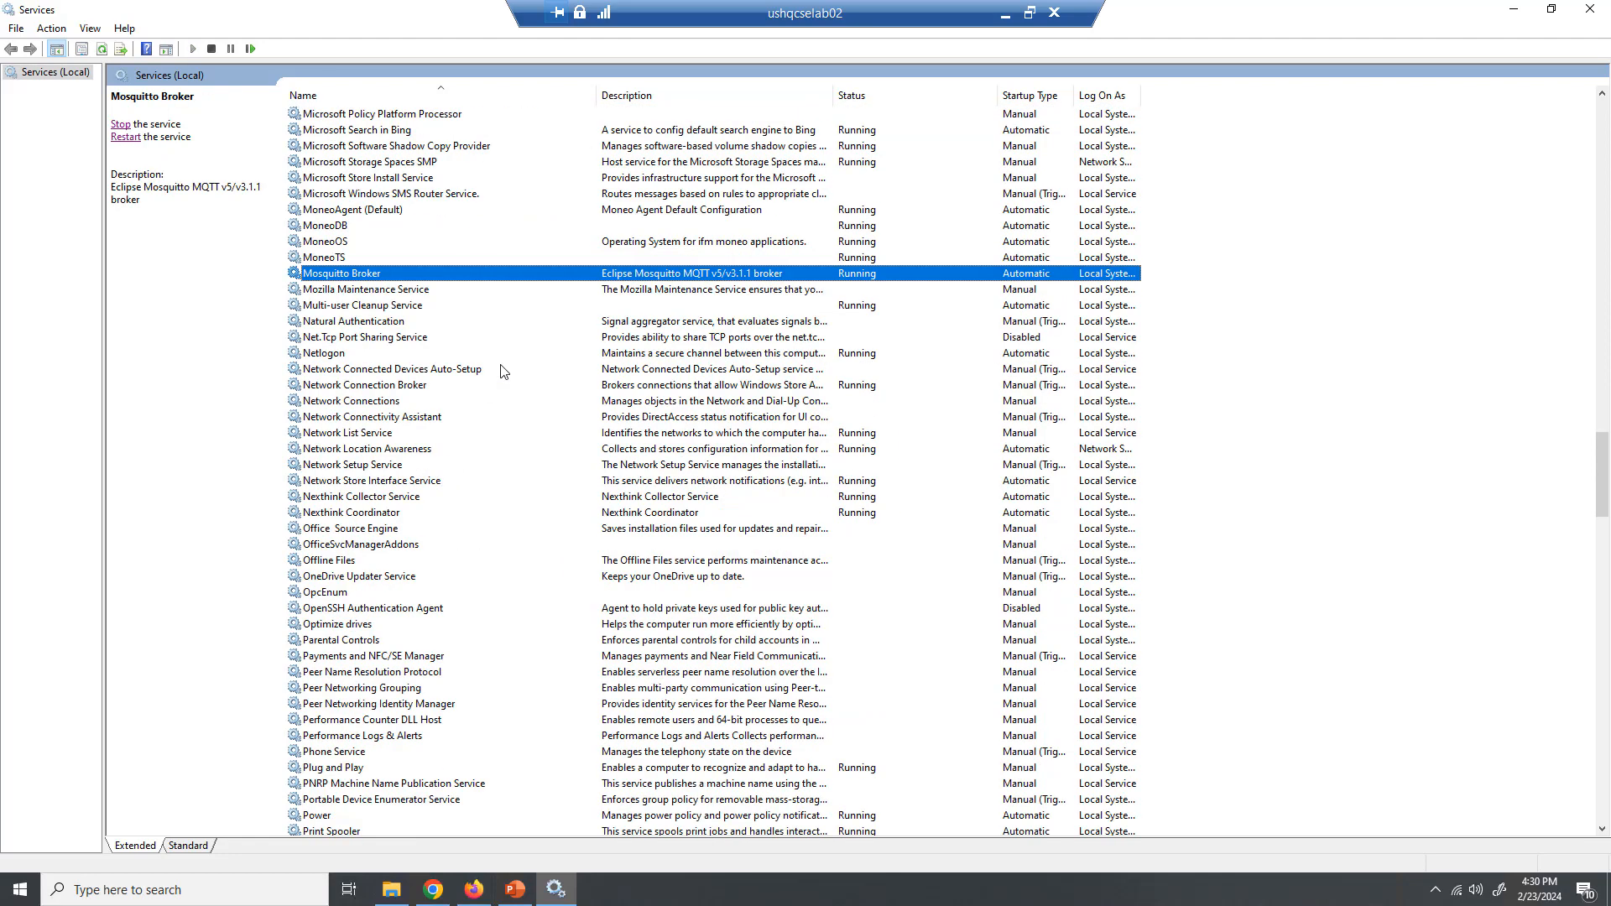
scroll(501, 370, up, 1)
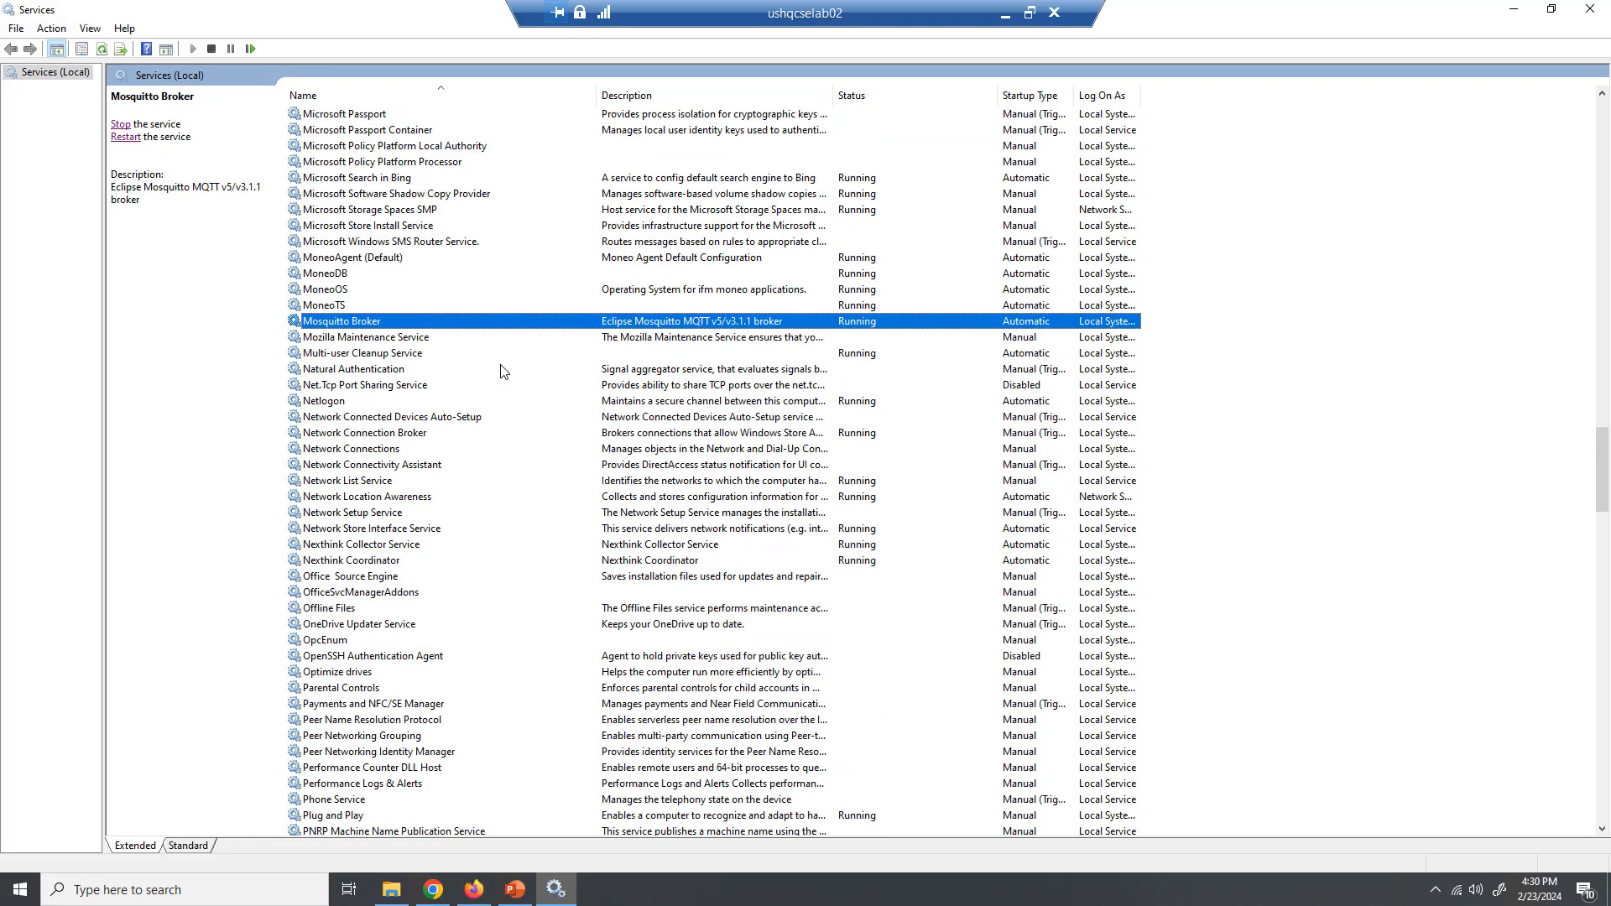
click(122, 126)
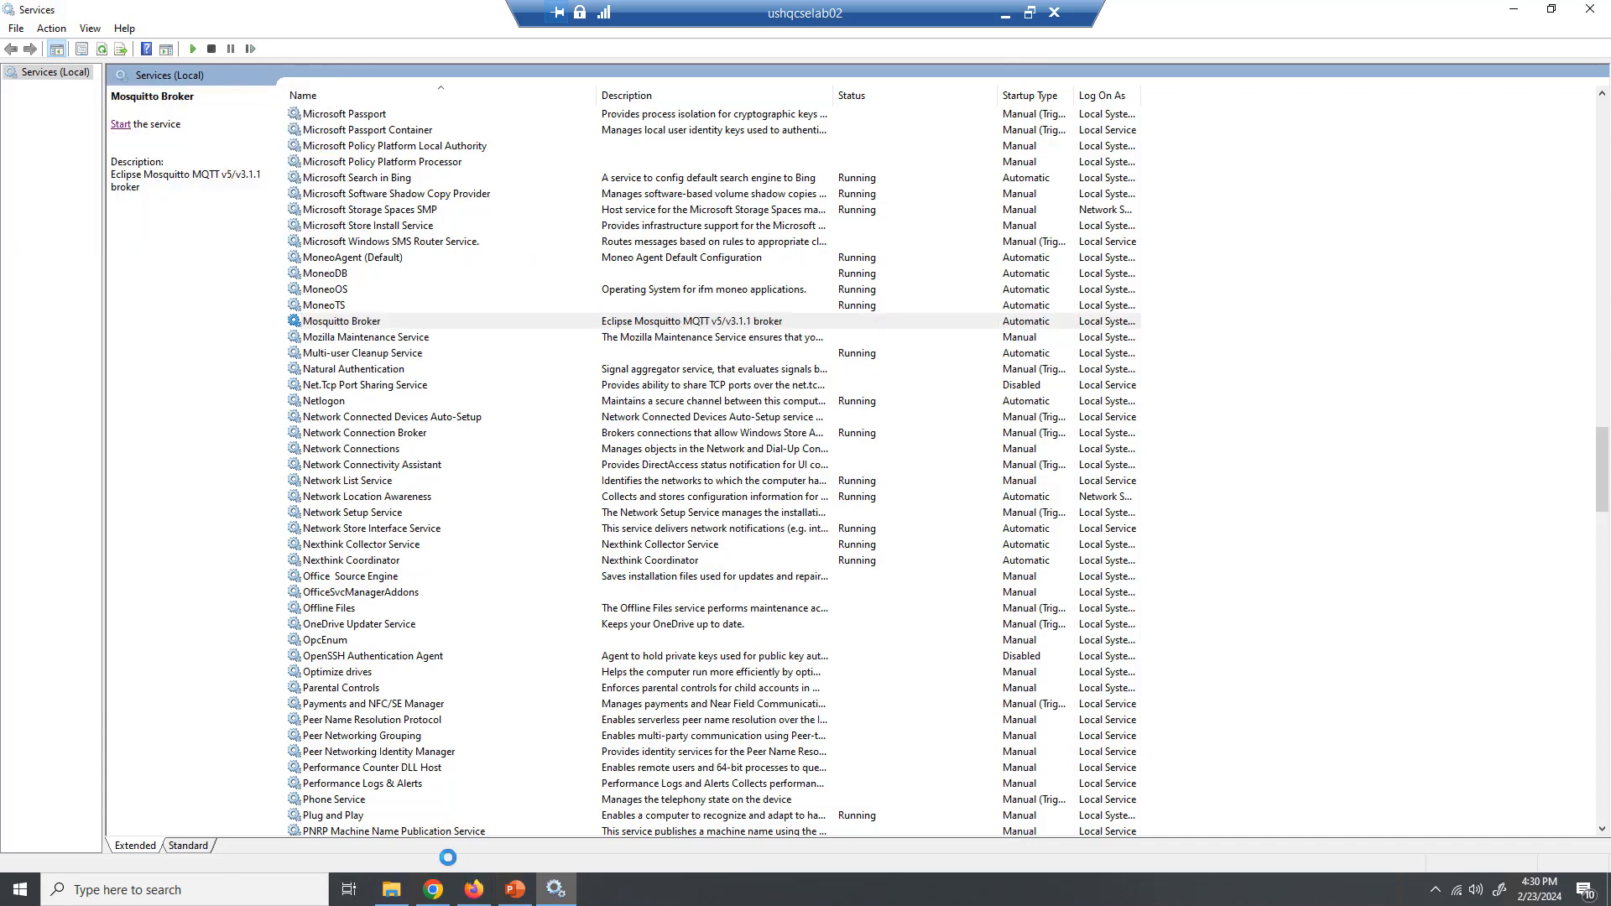
- Open mosquitto.conf from C:\Program Files\mosquitto in Notepad++
click(393, 891)
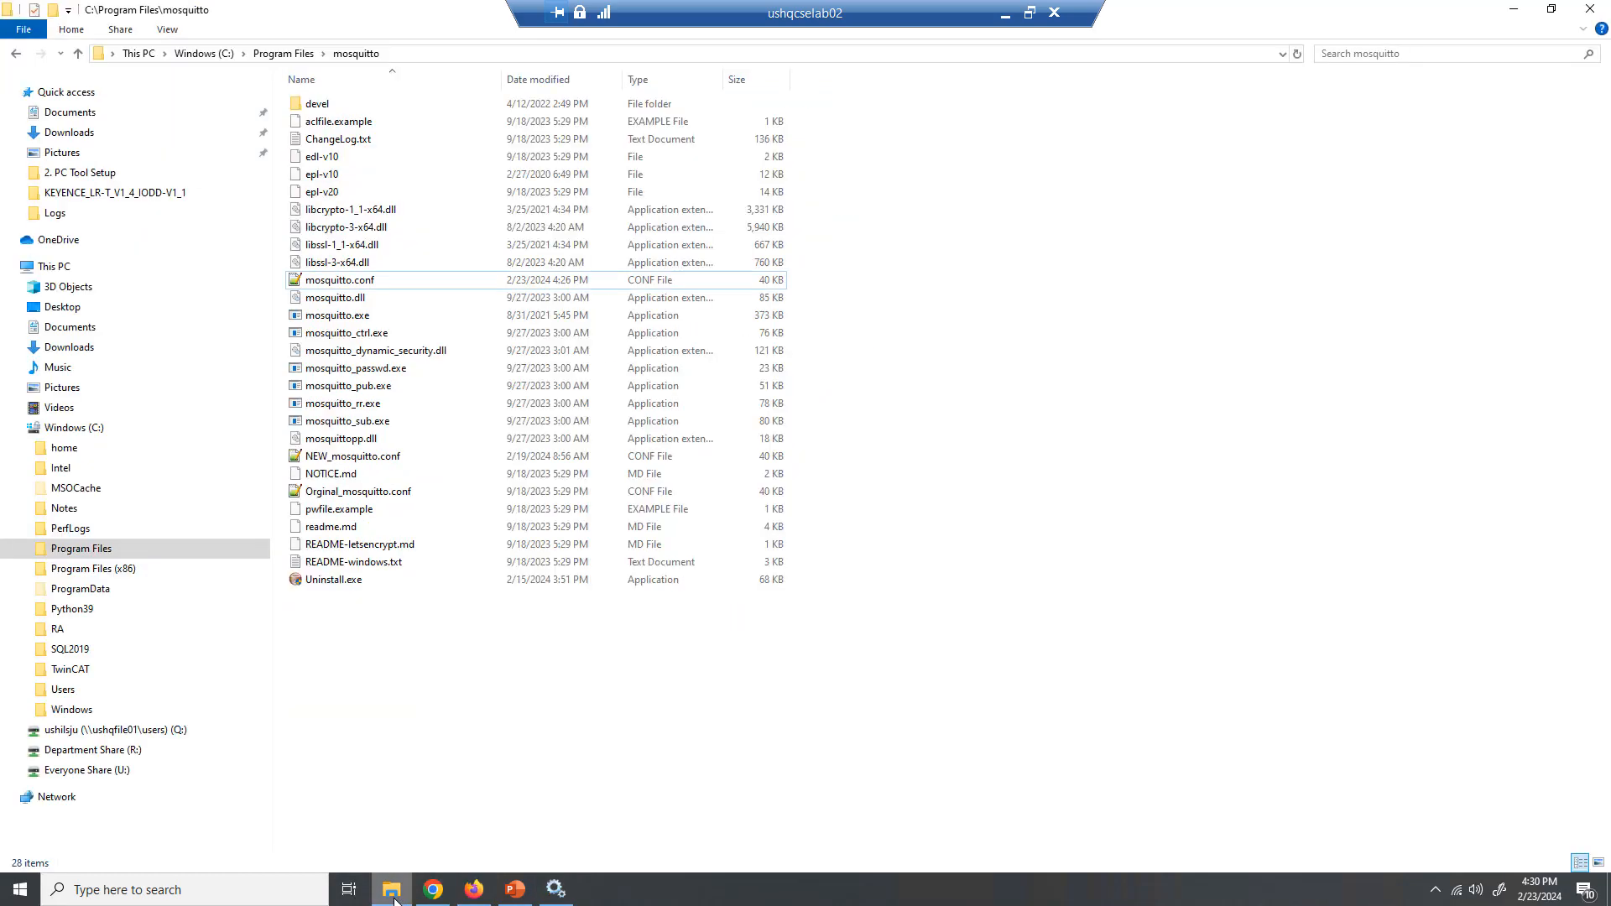
click(396, 55)
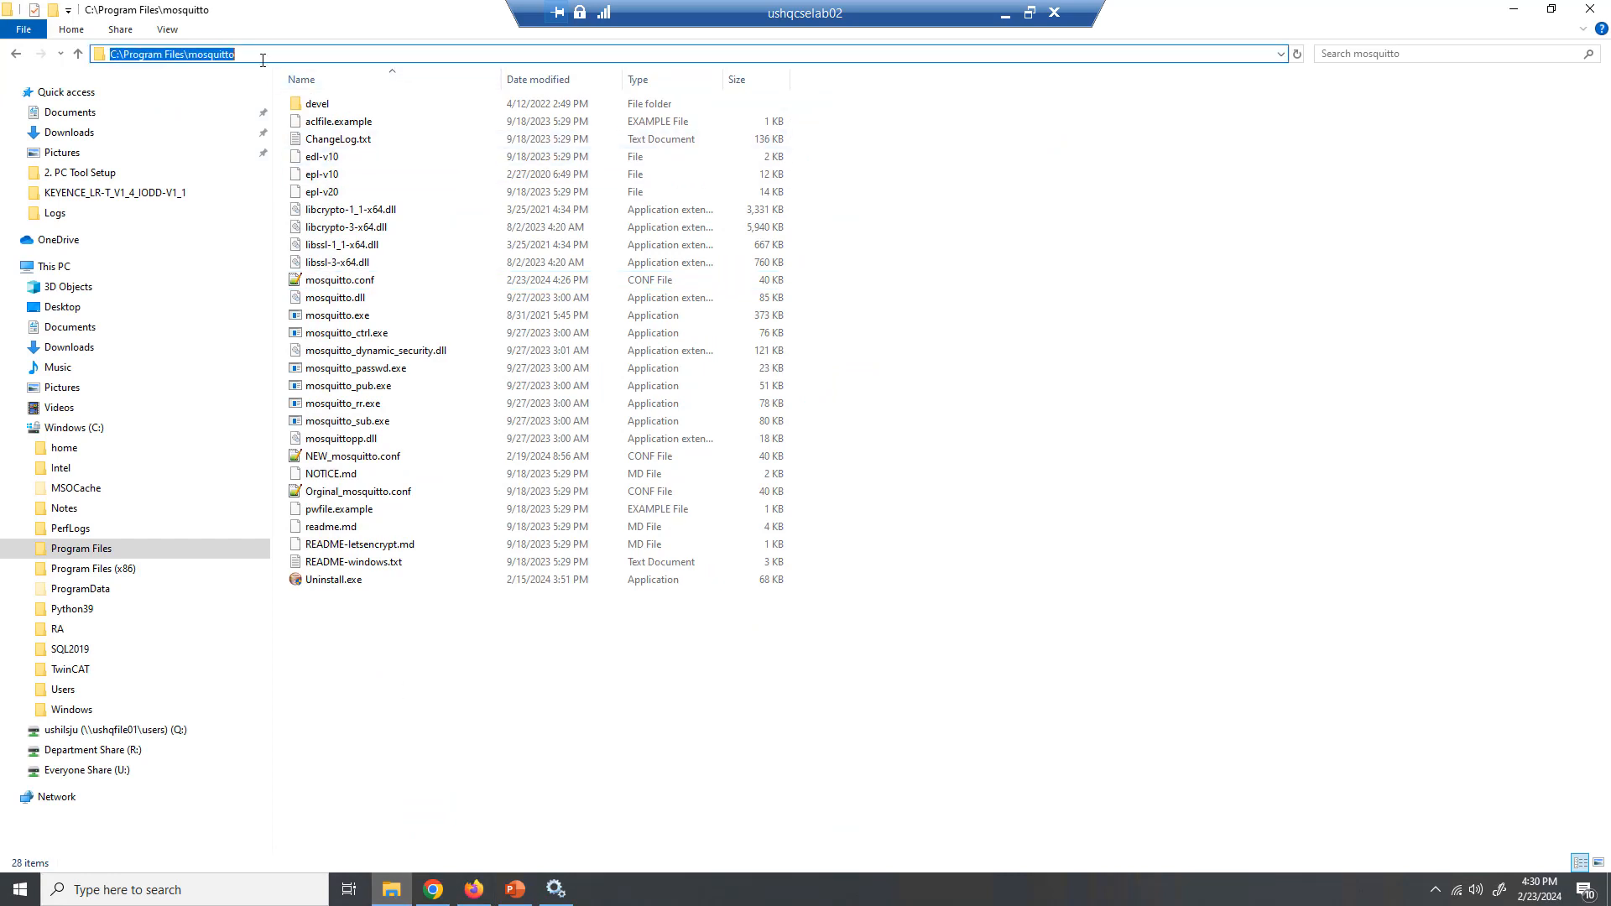
click(259, 61)
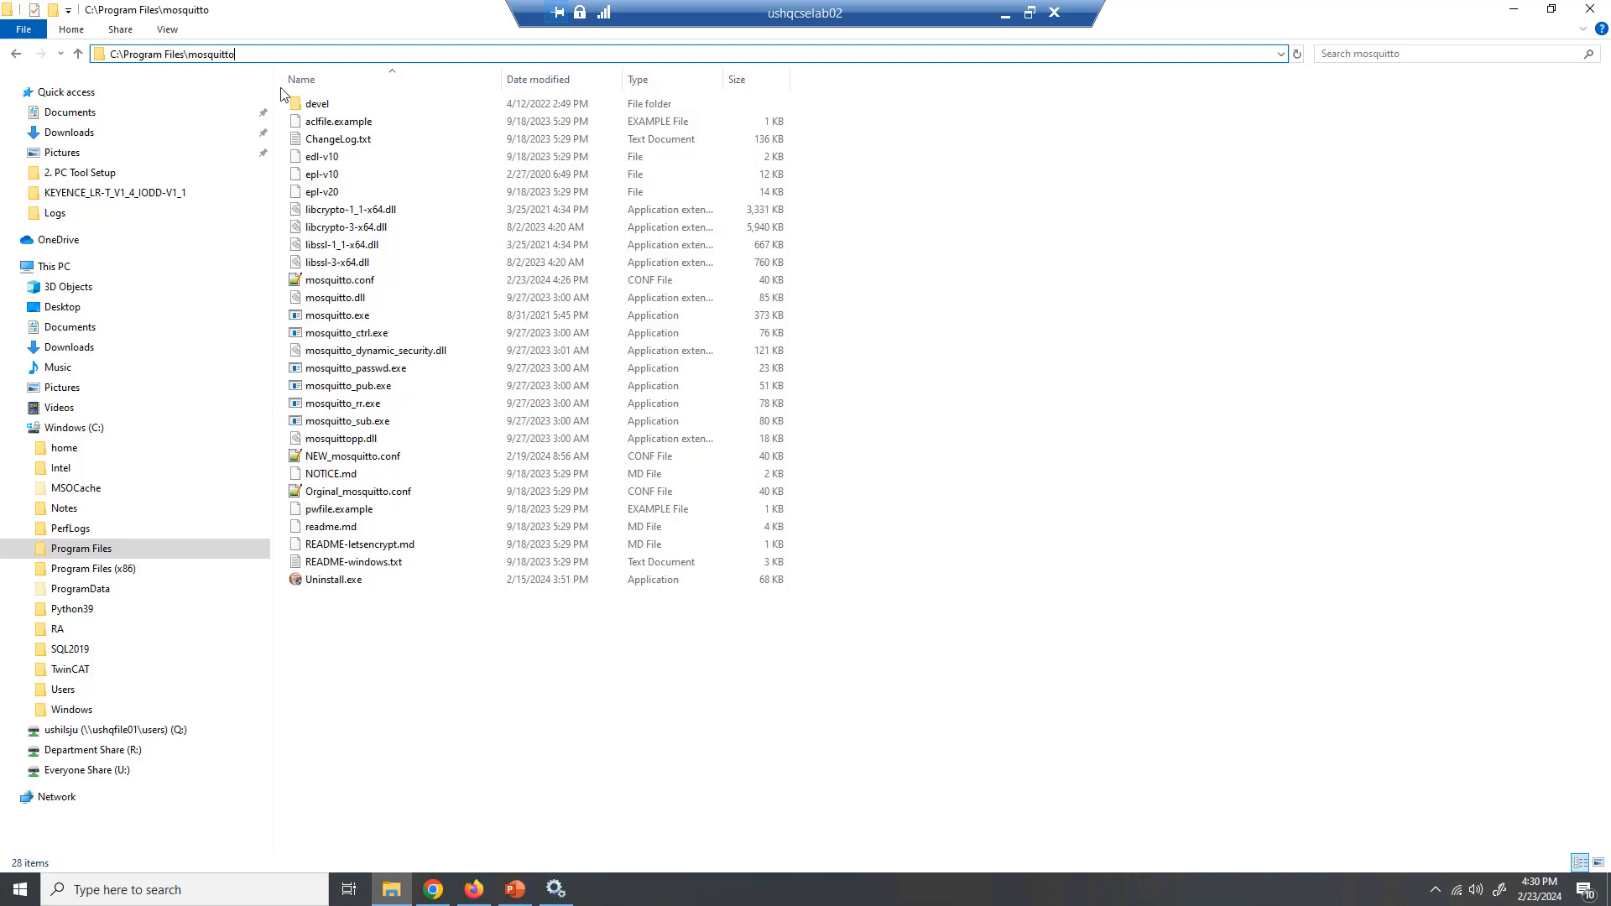
right_click(350, 287)
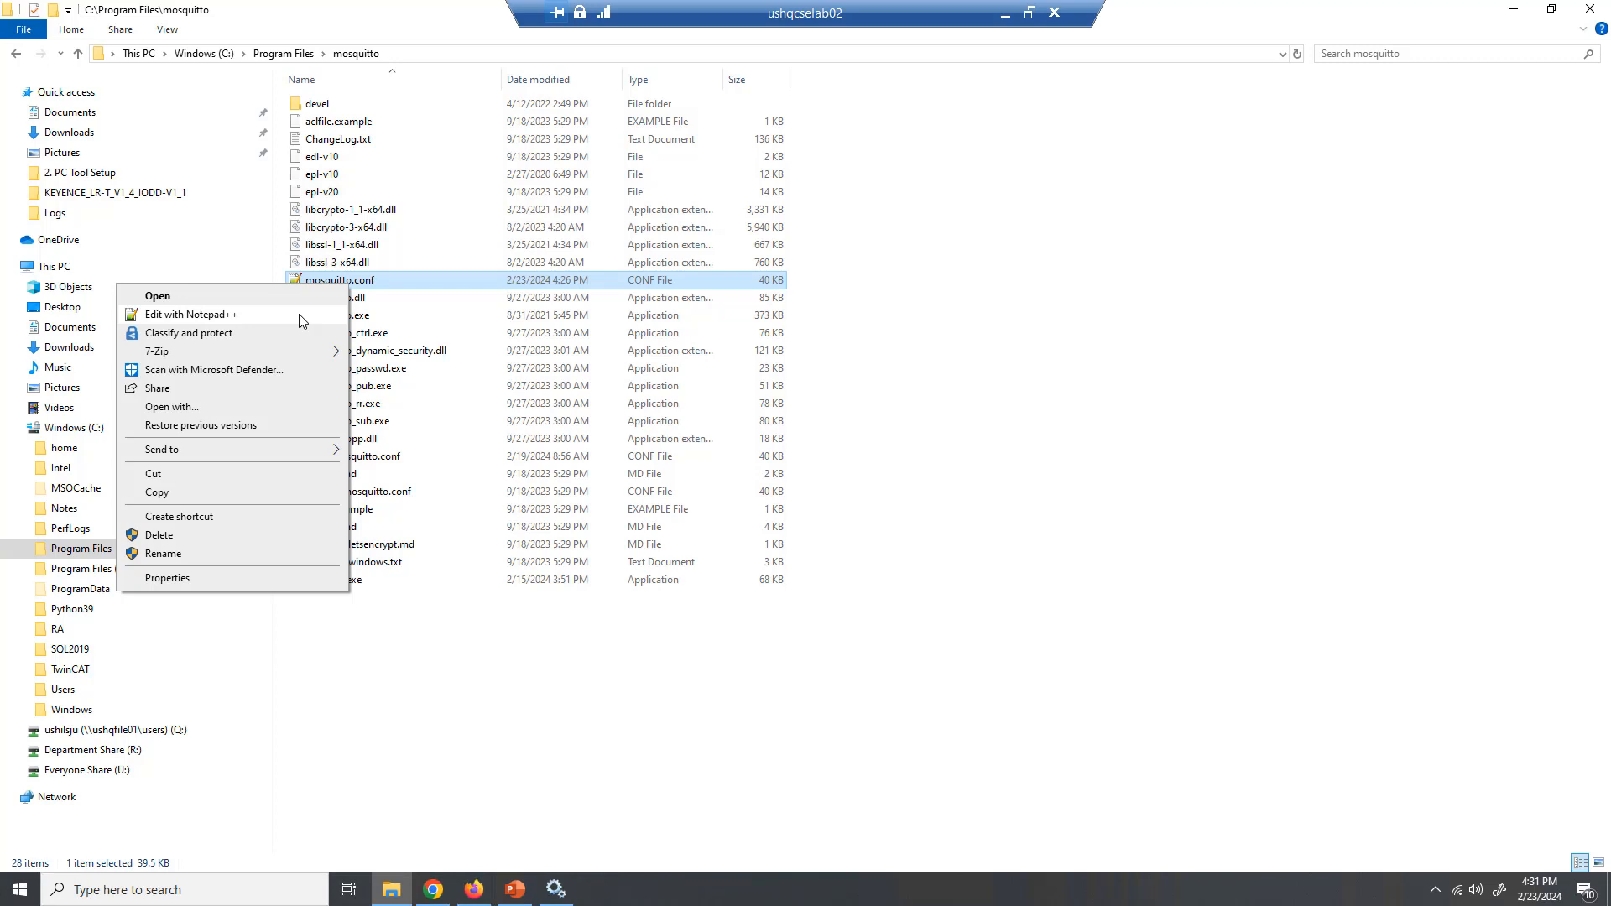
click(191, 315)
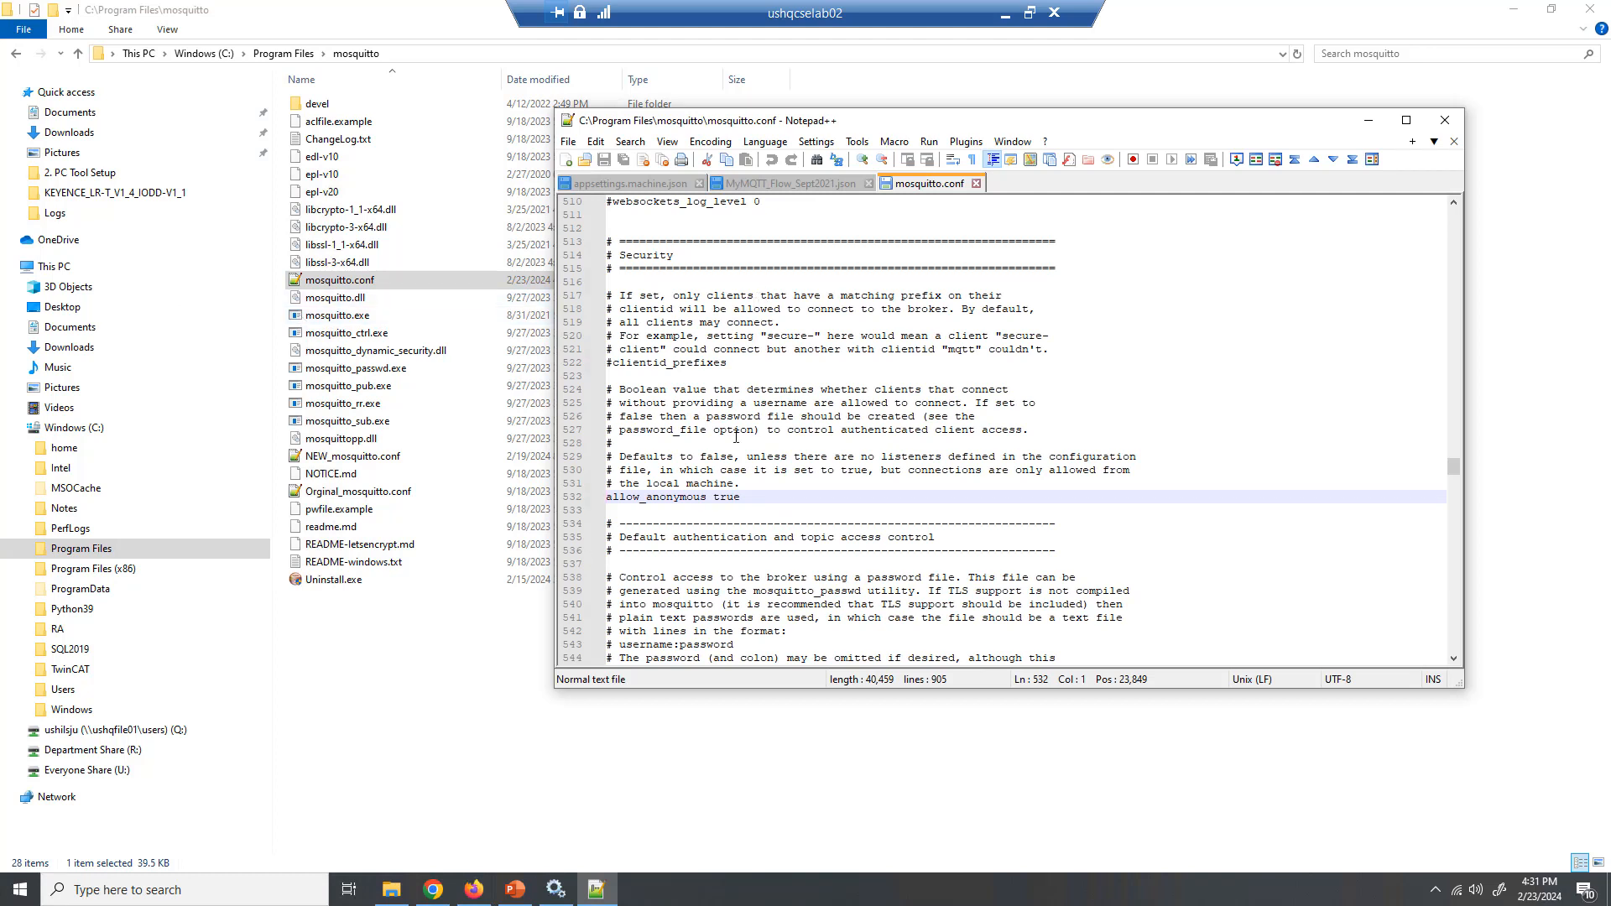
- Select the "allow_anonymous true" setting on line 532 of mosquitto.conf
key(End)
key(shift+Left)
key(shift+Left)
key(shift+Left)
key(shift+Left)
key(shift+Left)
key(shift+Left)
key(shift+Left)
key(shift+Left)
key(shift+Left)
key(shift+Left)
key(shift+Left)
key(shift+Left)
key(shift+Left)
key(shift+Left)
key(shift+Left)
key(shift+Left)
key(shift+Left)
key(shift+Left)
key(shift+Left)
key(shift+Left)
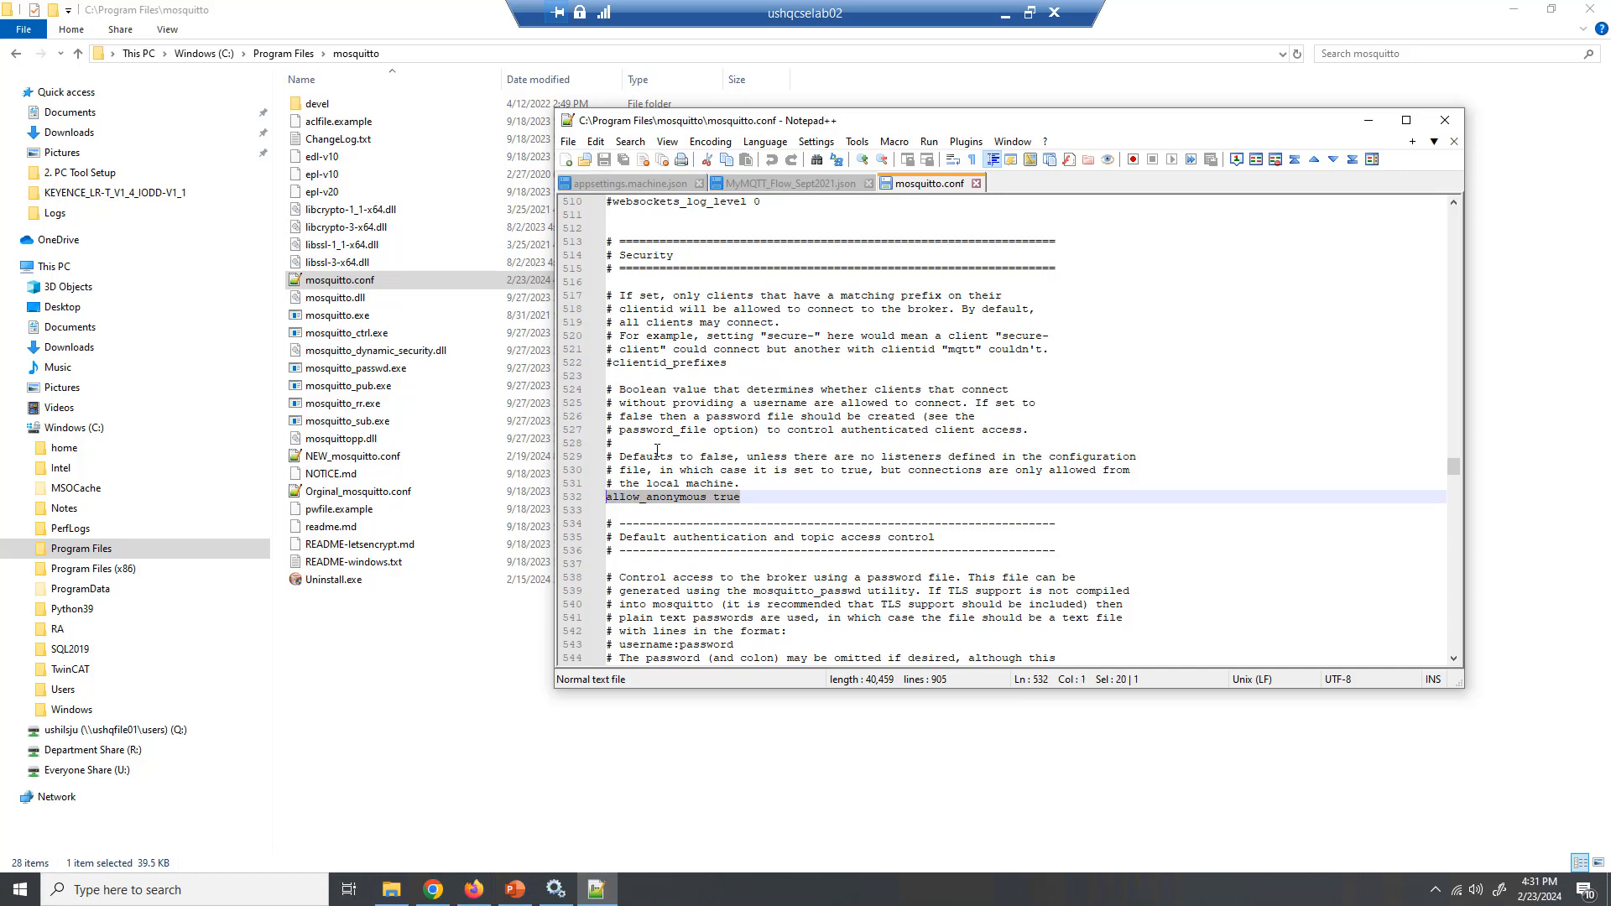
- Comment out the allow_anonymous line on line 532 with a leading # and remove the # again
key(Left)
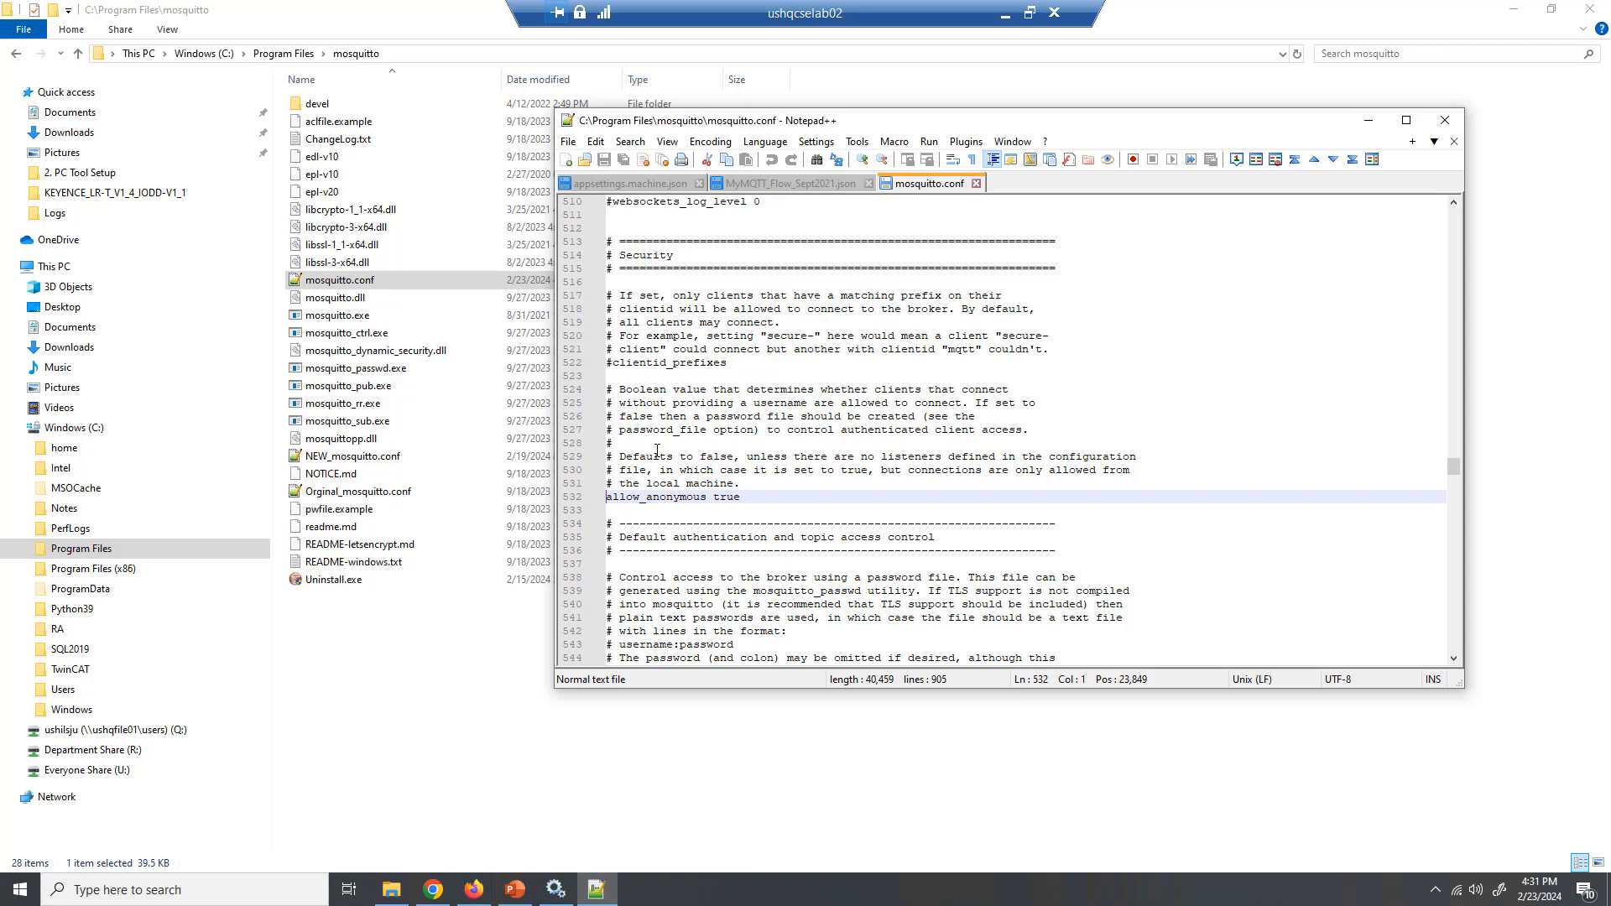
text(#)
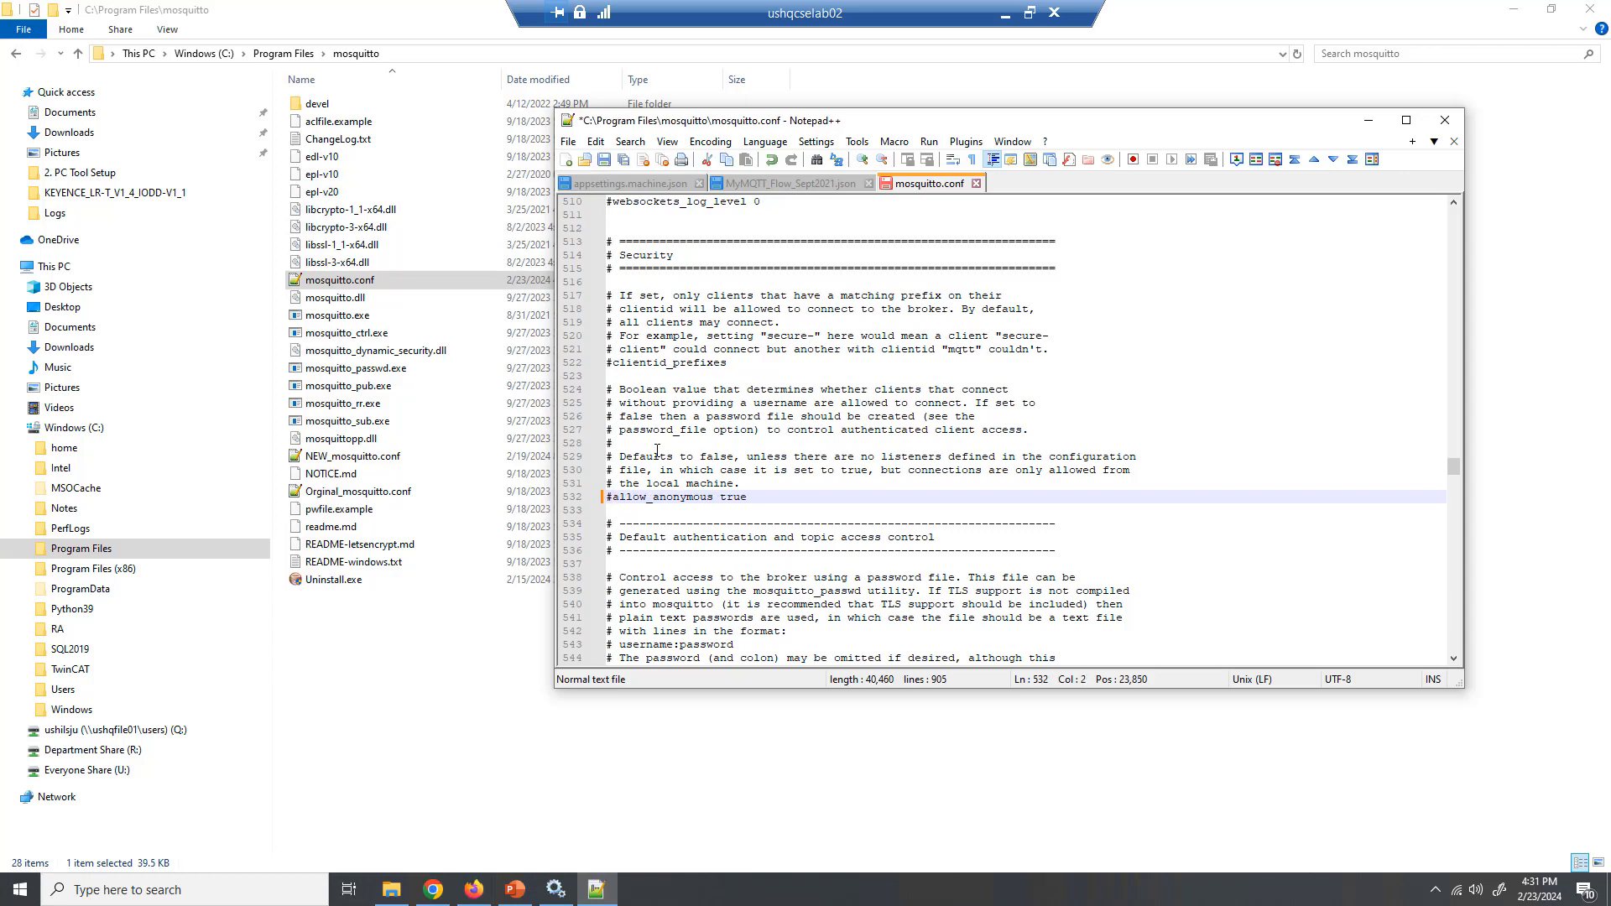
key(BackSpace)
- Examine the listener port and address setting on line 234 in the Listeners section of mosquitto.conf
key(Right)
key(Right)
key(Right)
key(Right)
key(Right)
key(Right)
key(Right)
key(Right)
key(Right)
key(Right)
key(Right)
key(Right)
key(Up)
key(Up)
key(Up)
key(Up)
key(Up)
key(Up)
key(Up)
key(Up)
key(Up)
key(Up)
key(Up)
key(Up)
key(Up)
key(Up)
key(Up)
key(Up)
key(Up)
key(Up)
key(Up)
key(Up)
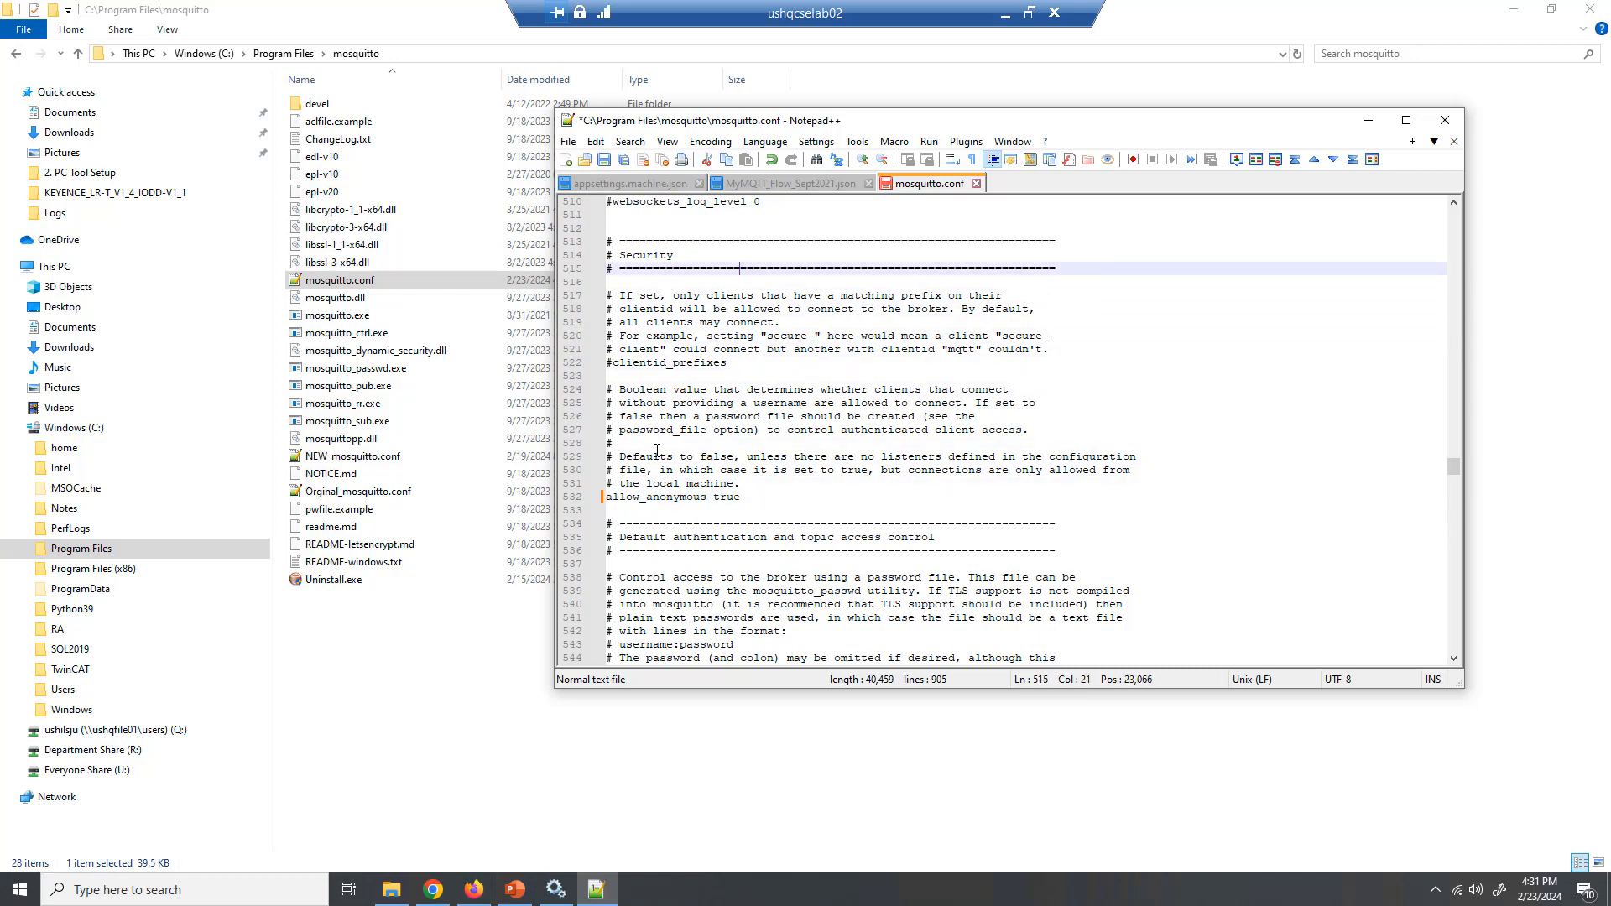
key(Up)
key(Up)
key(Up)
key(Up)
key(Up)
key(Up)
key(Up)
key(Up)
key(Up)
key(Up)
key(Up)
key(Up)
key(Up)
key(Up)
key(Up)
key(Up)
key(Up)
key(Up)
key(Up)
key(Up)
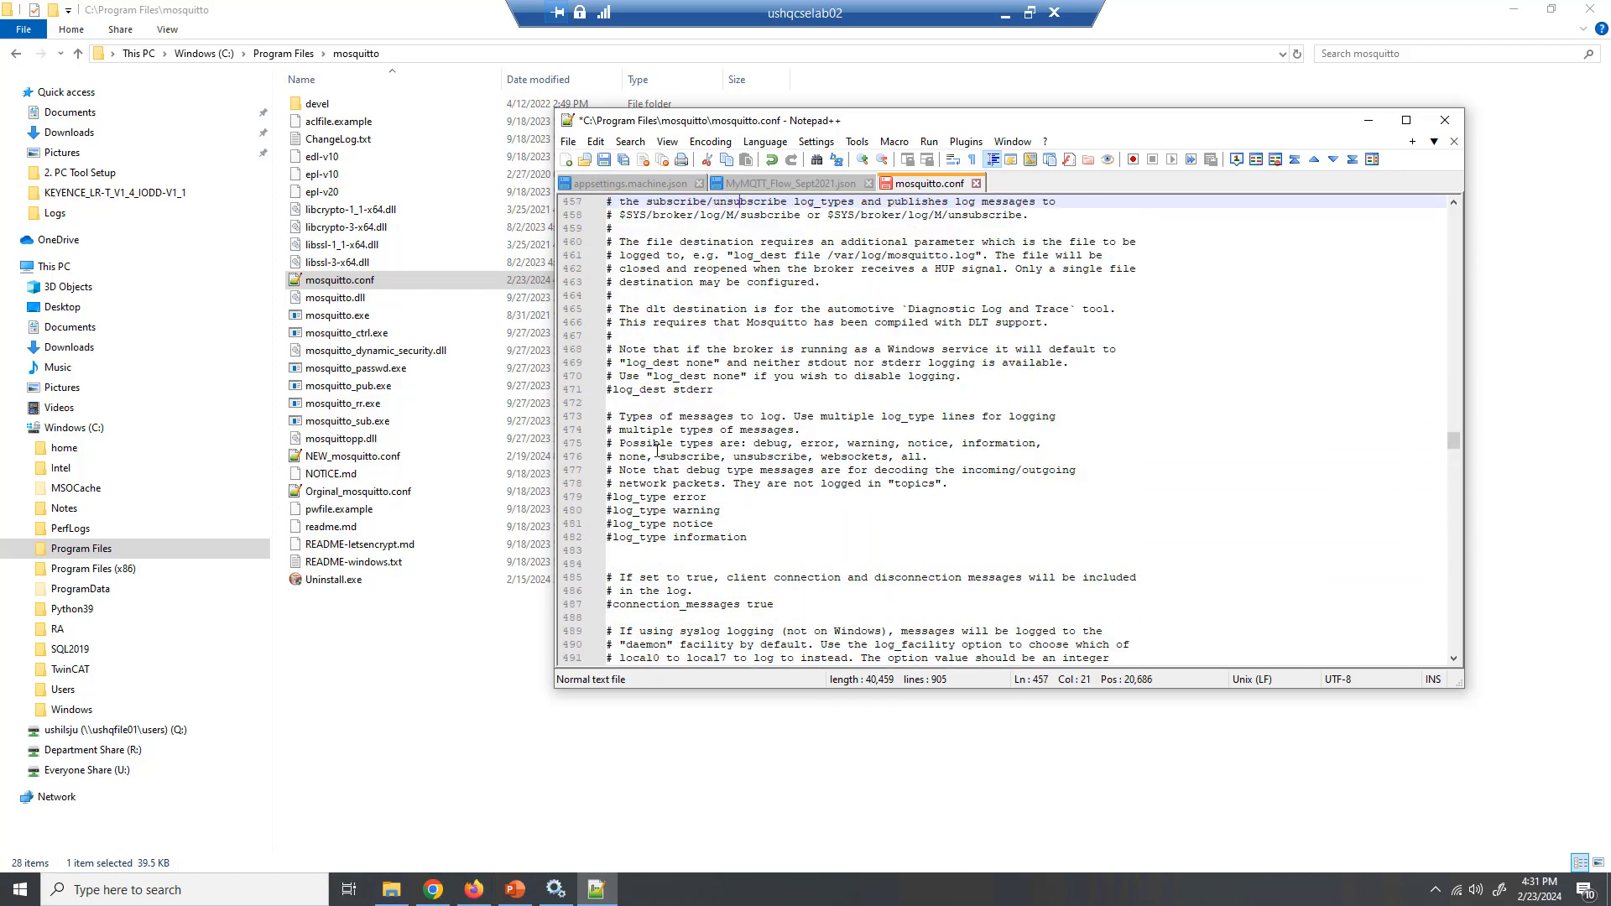
key(Up)
key(Up)
key(Up)
key(Up)
key(Up)
key(Up)
key(Up)
key(Up)
key(Up)
key(Up)
key(Up)
key(Up)
key(Up)
key(Up)
key(Up)
key(Up)
key(Up)
key(Up)
key(Up)
key(Up)
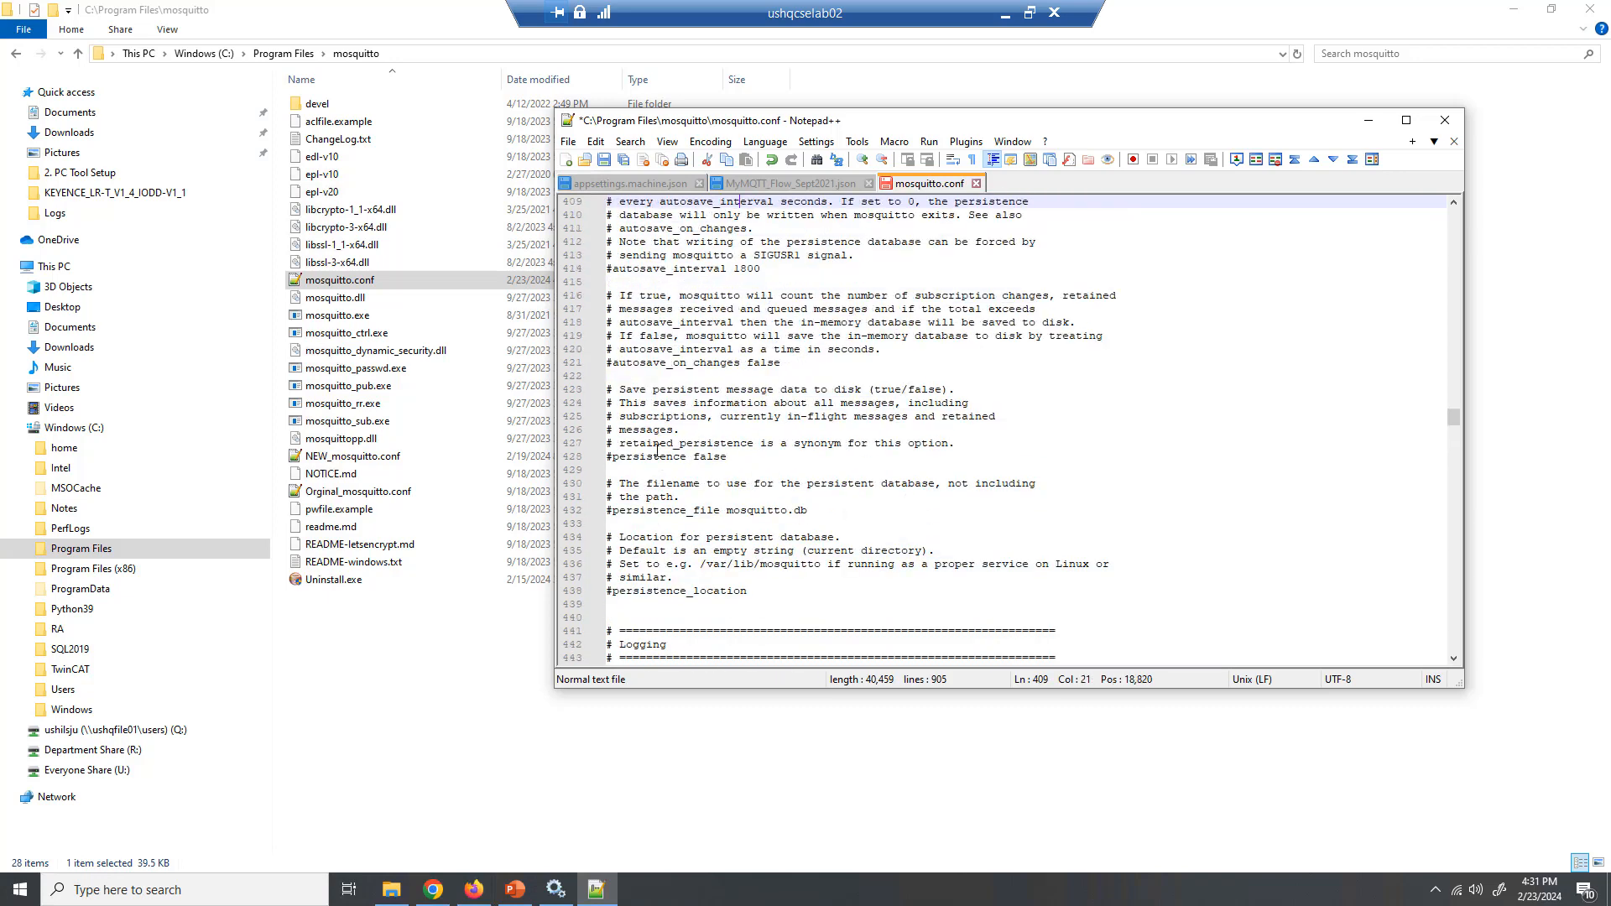
key(Page_Up)
key(Page_Up)
key(Page_Up)
key(Page_Up)
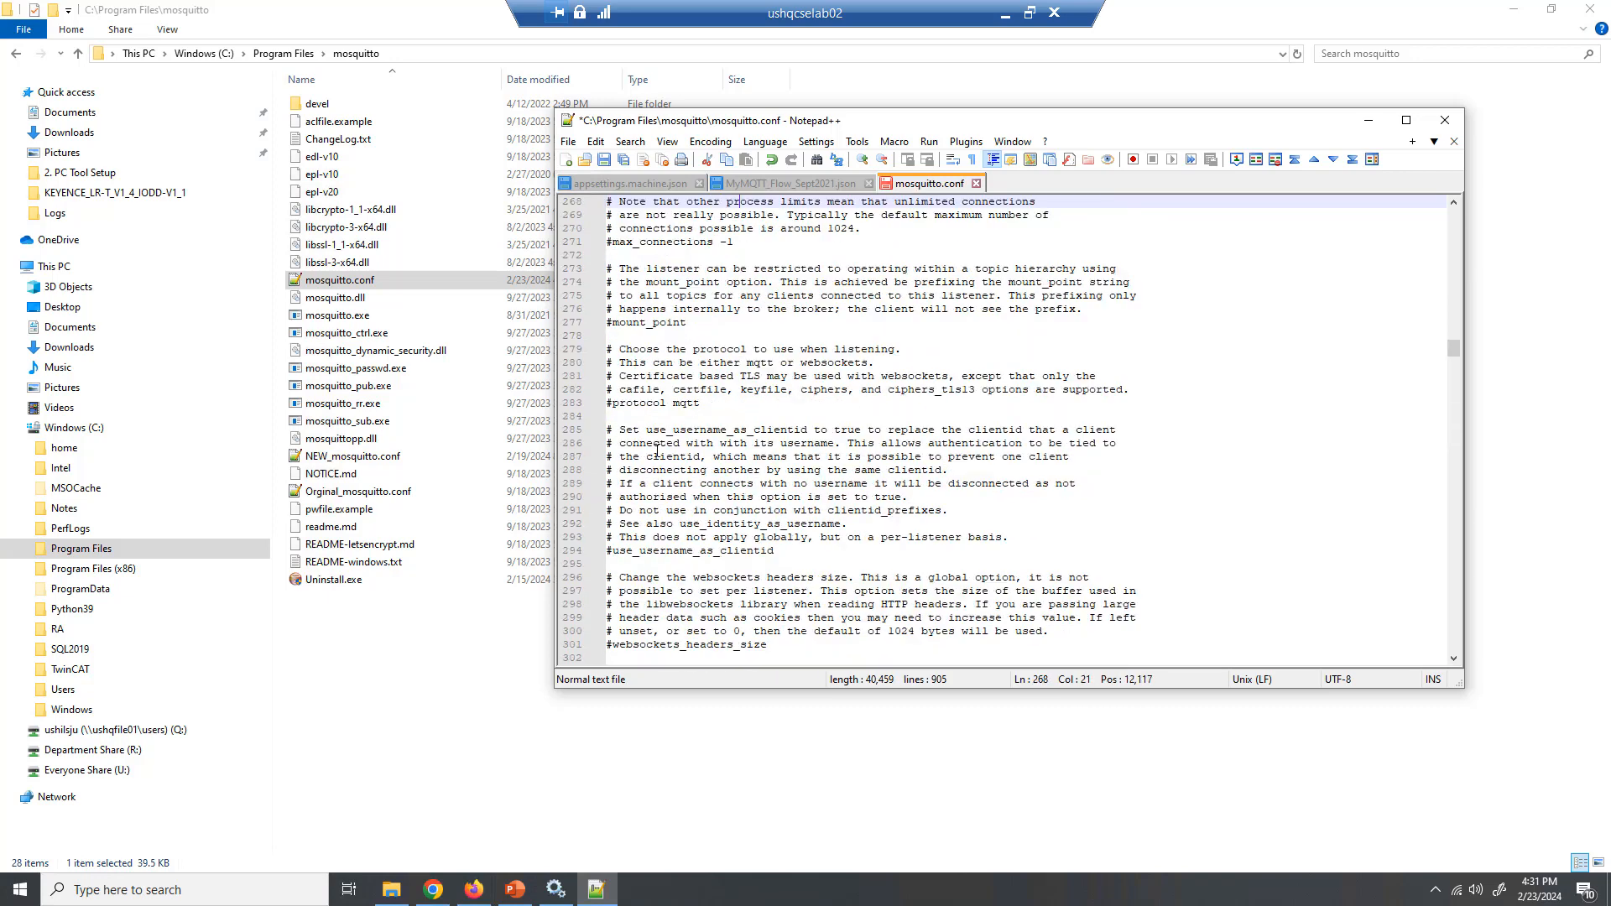
key(Page_Up)
key(Up)
key(Up)
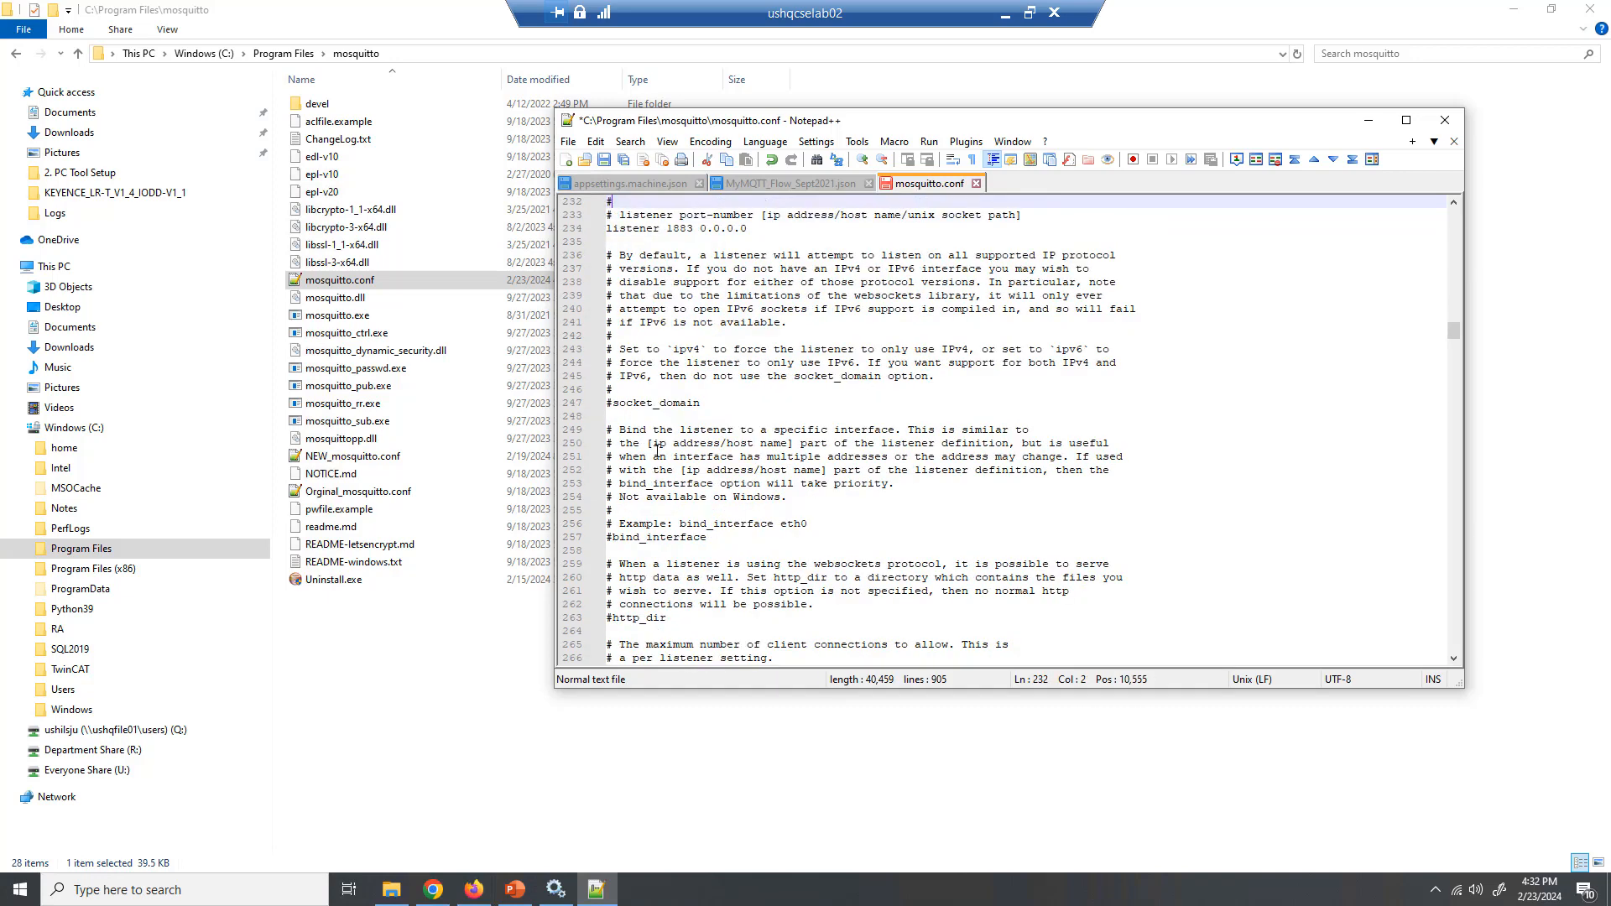
key(Down)
key(Down)
key(End)
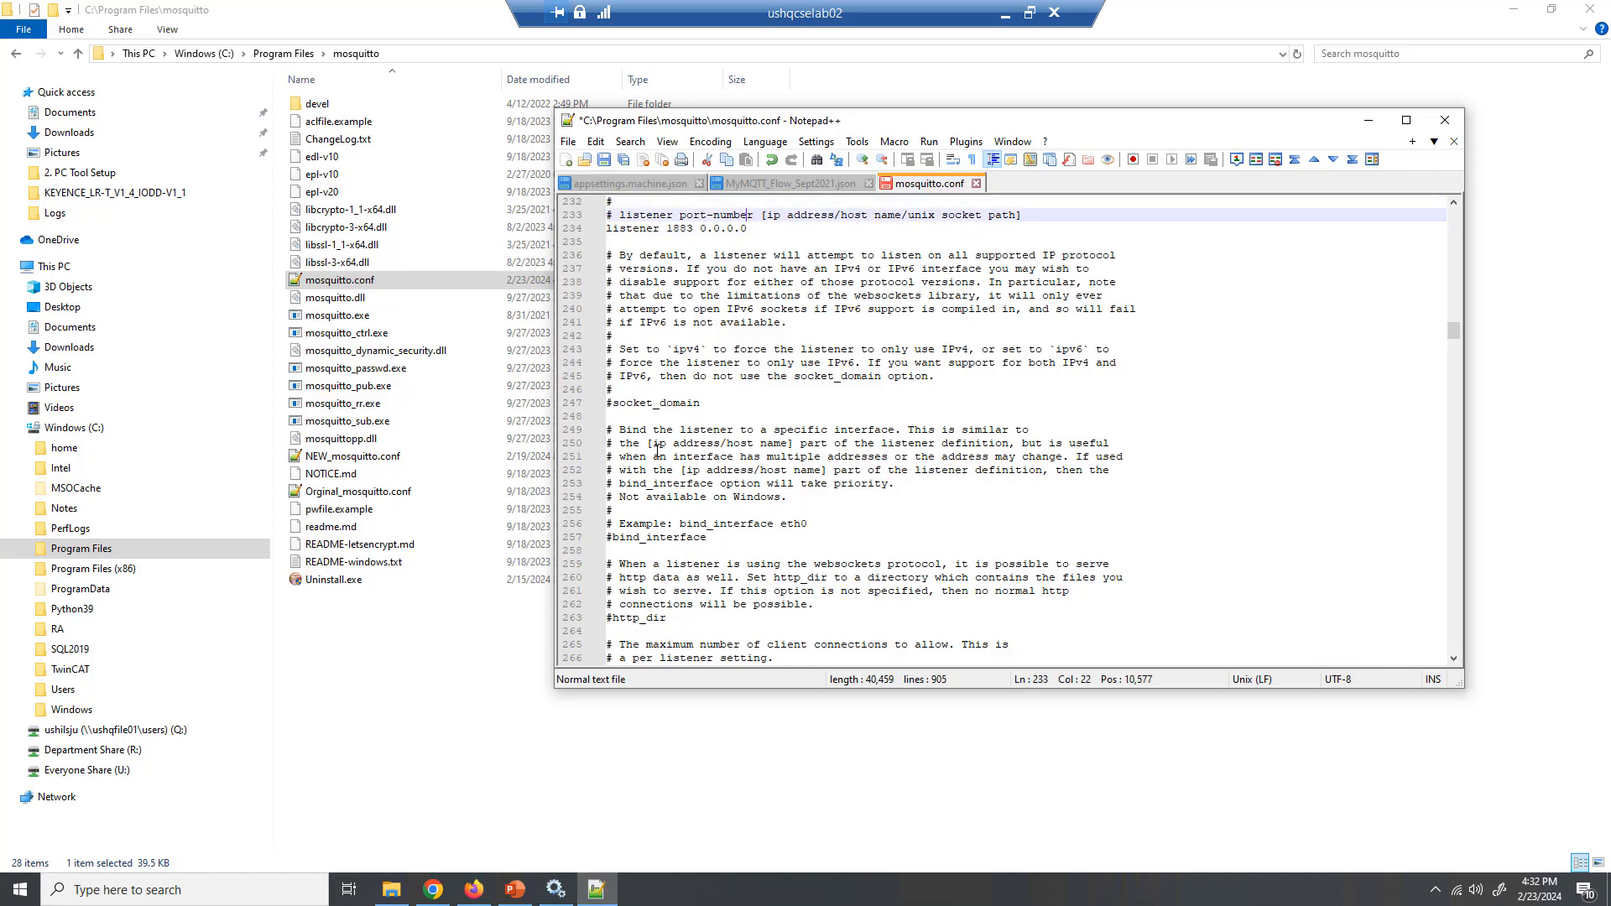
key(Home)
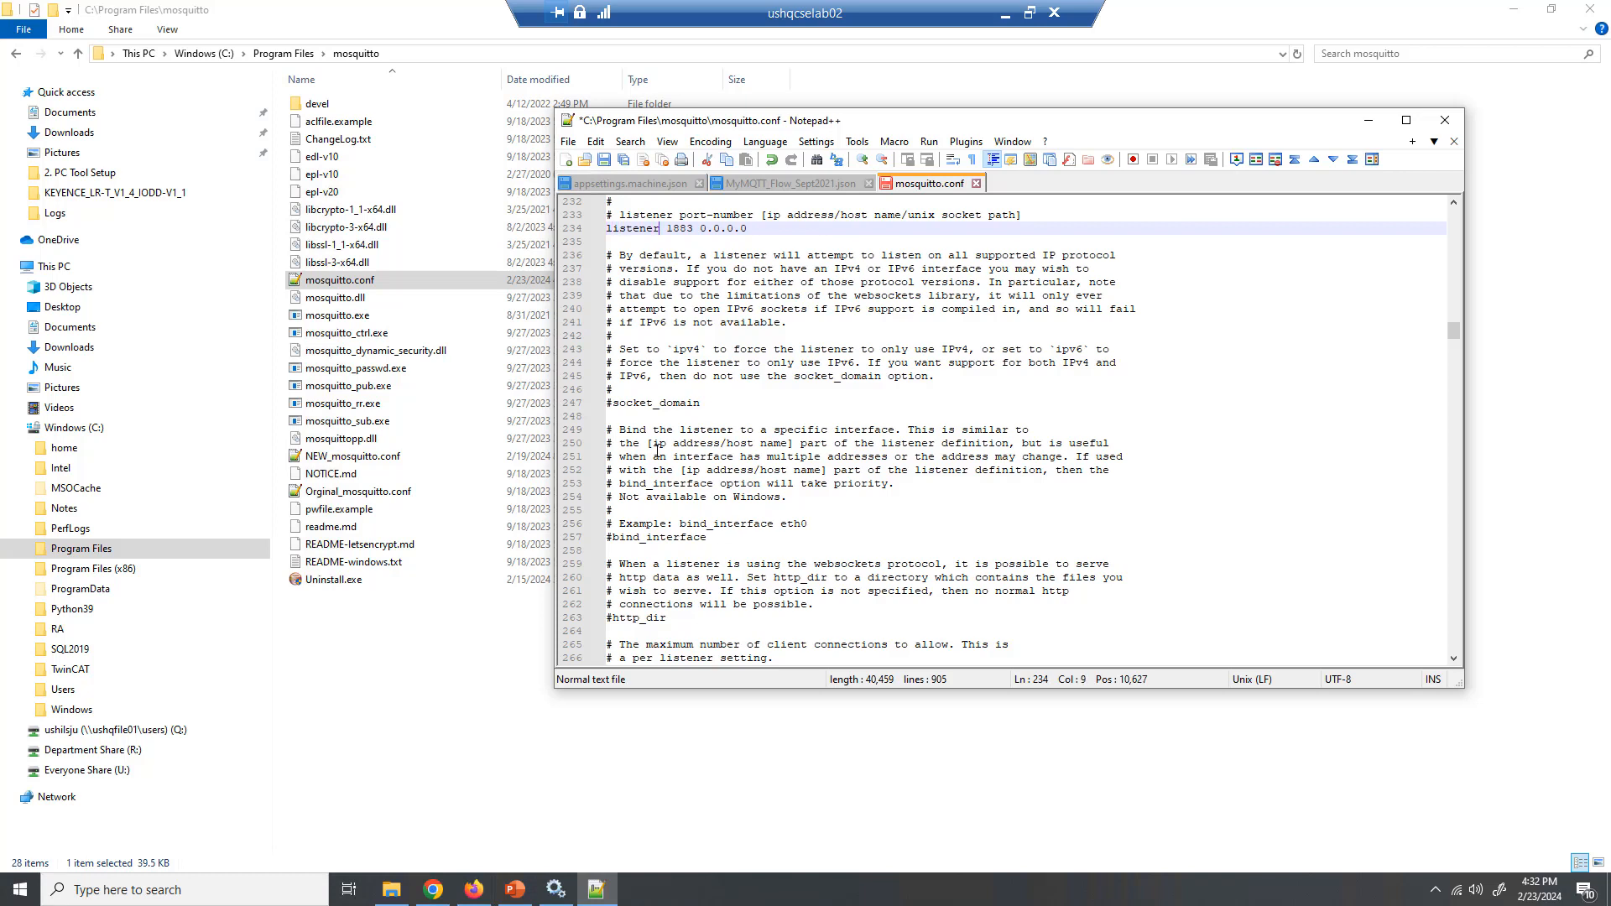
key(Right)
key(End)
- Save mosquitto.conf by relaunching Notepad++ in Administrator mode and accepting the elevation notices
click(604, 160)
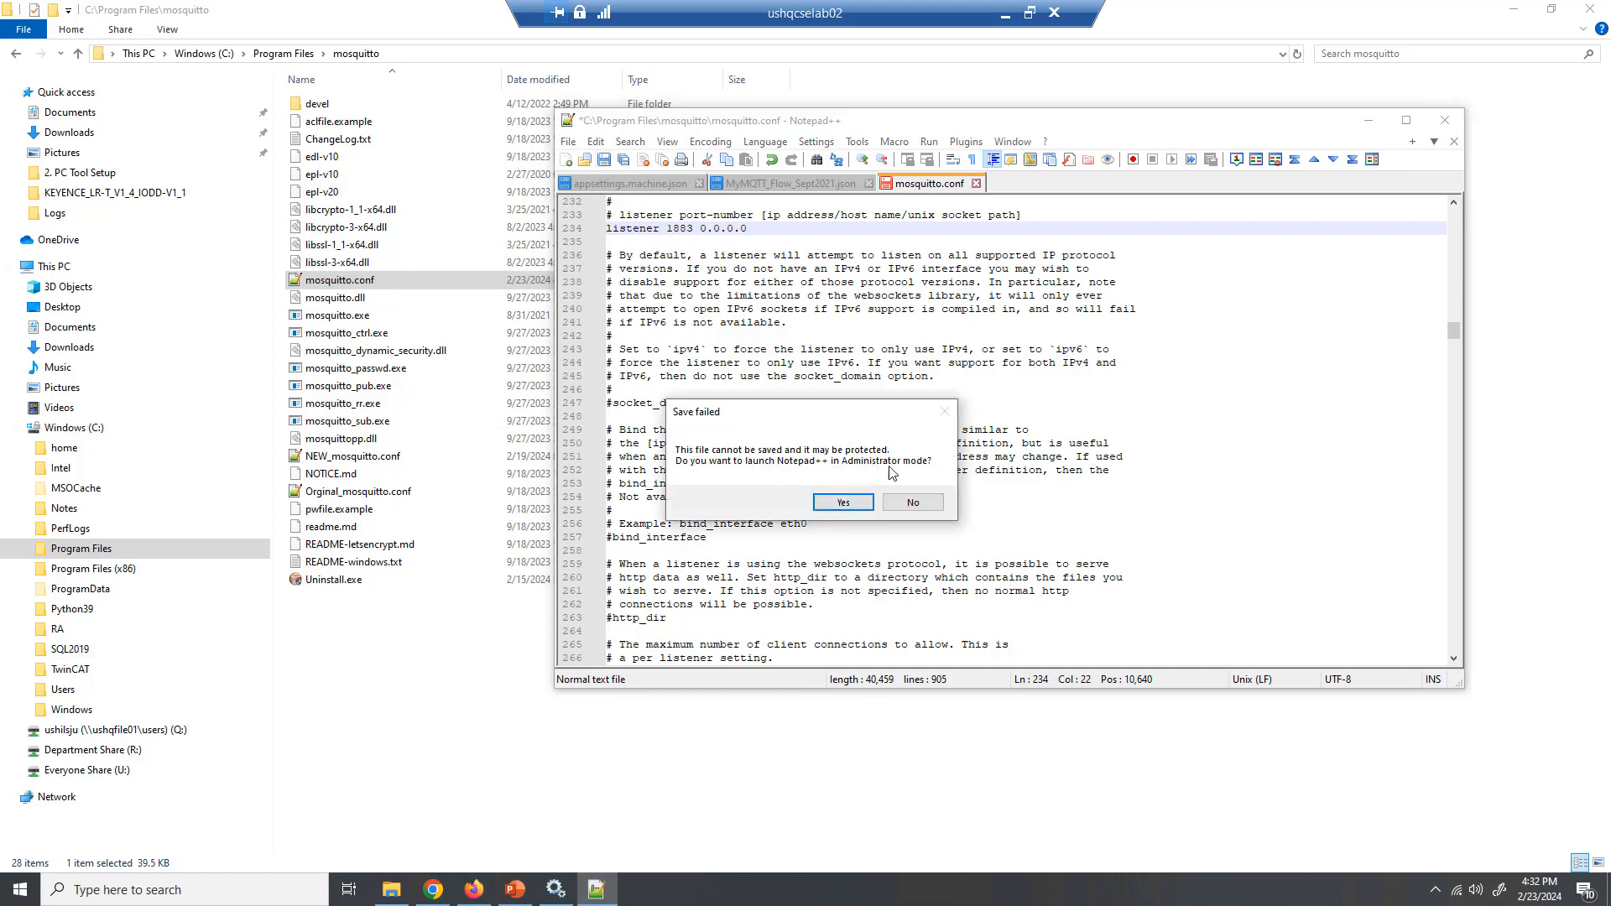
click(843, 504)
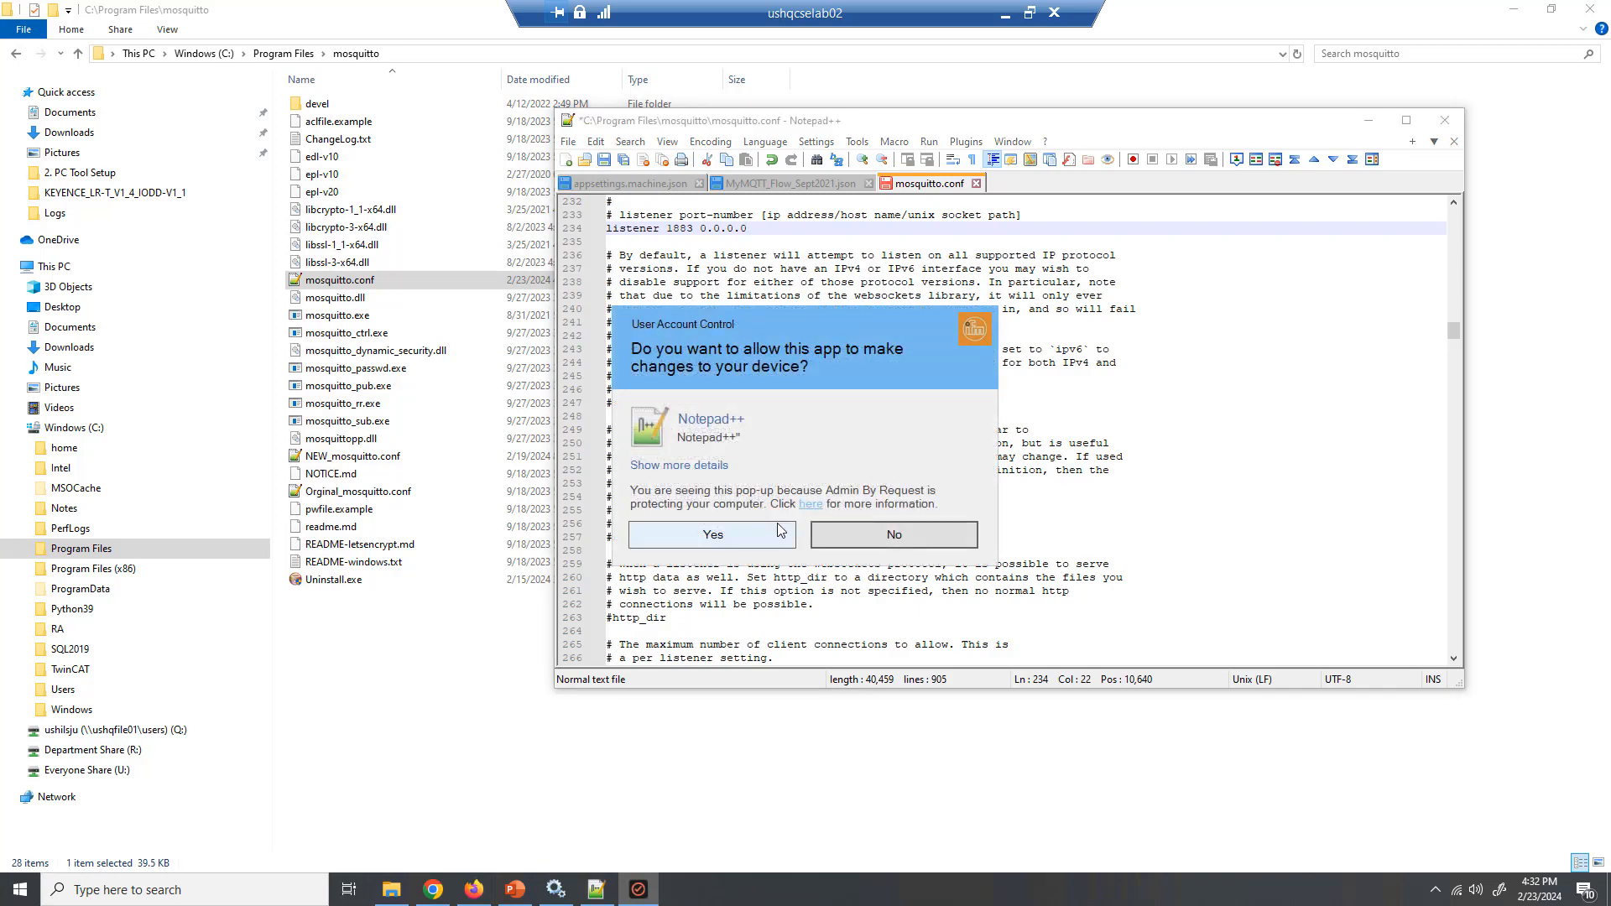
click(745, 539)
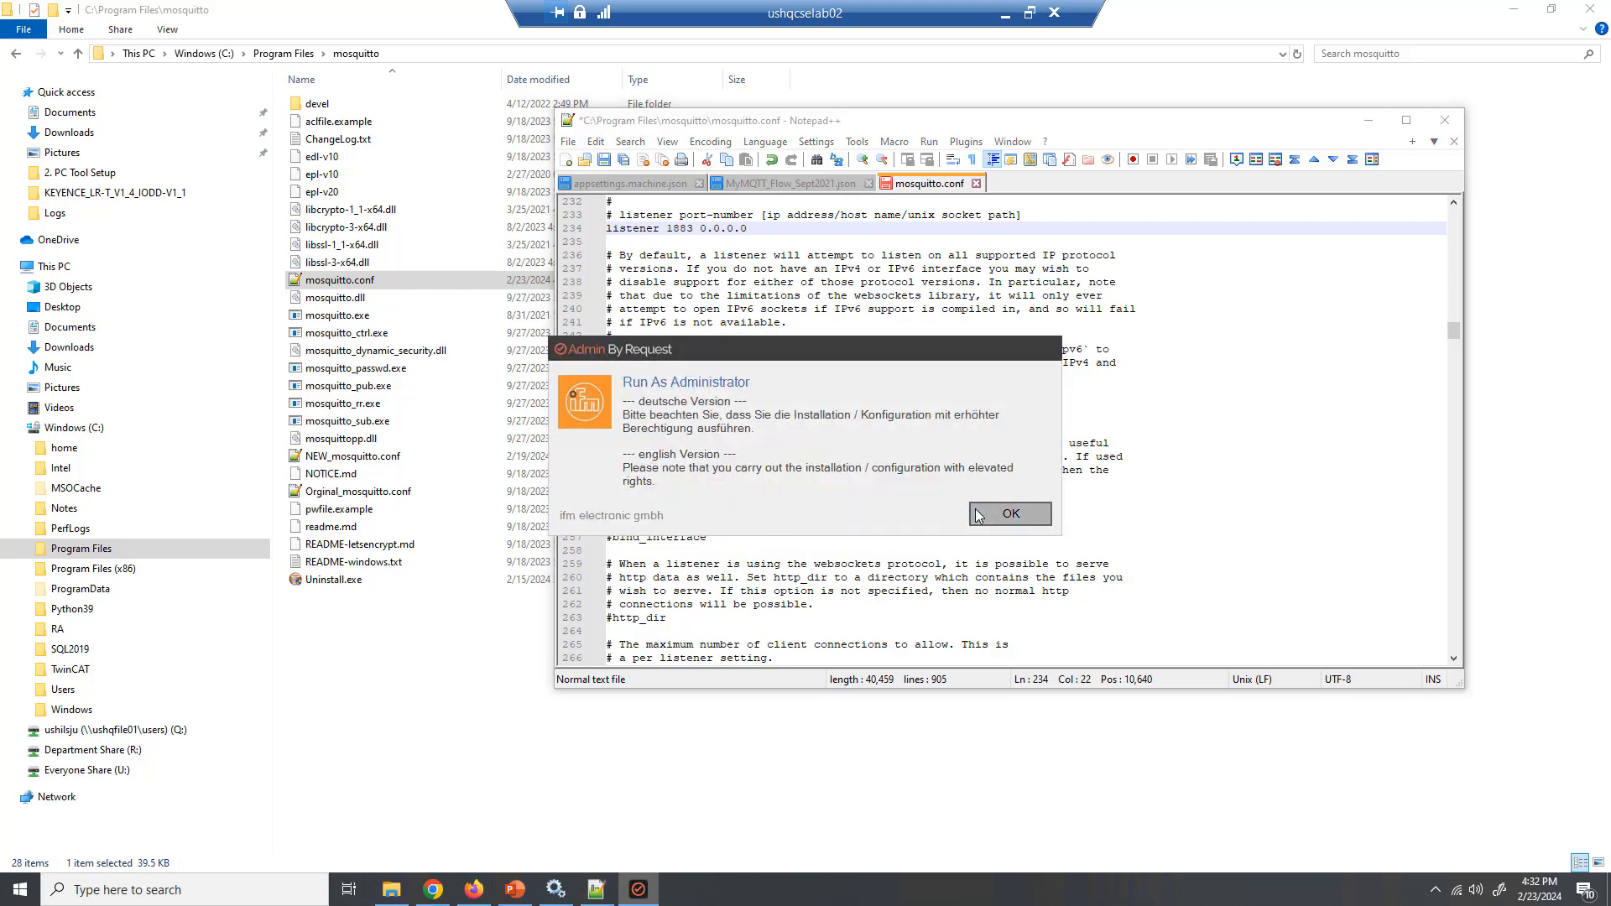
click(976, 515)
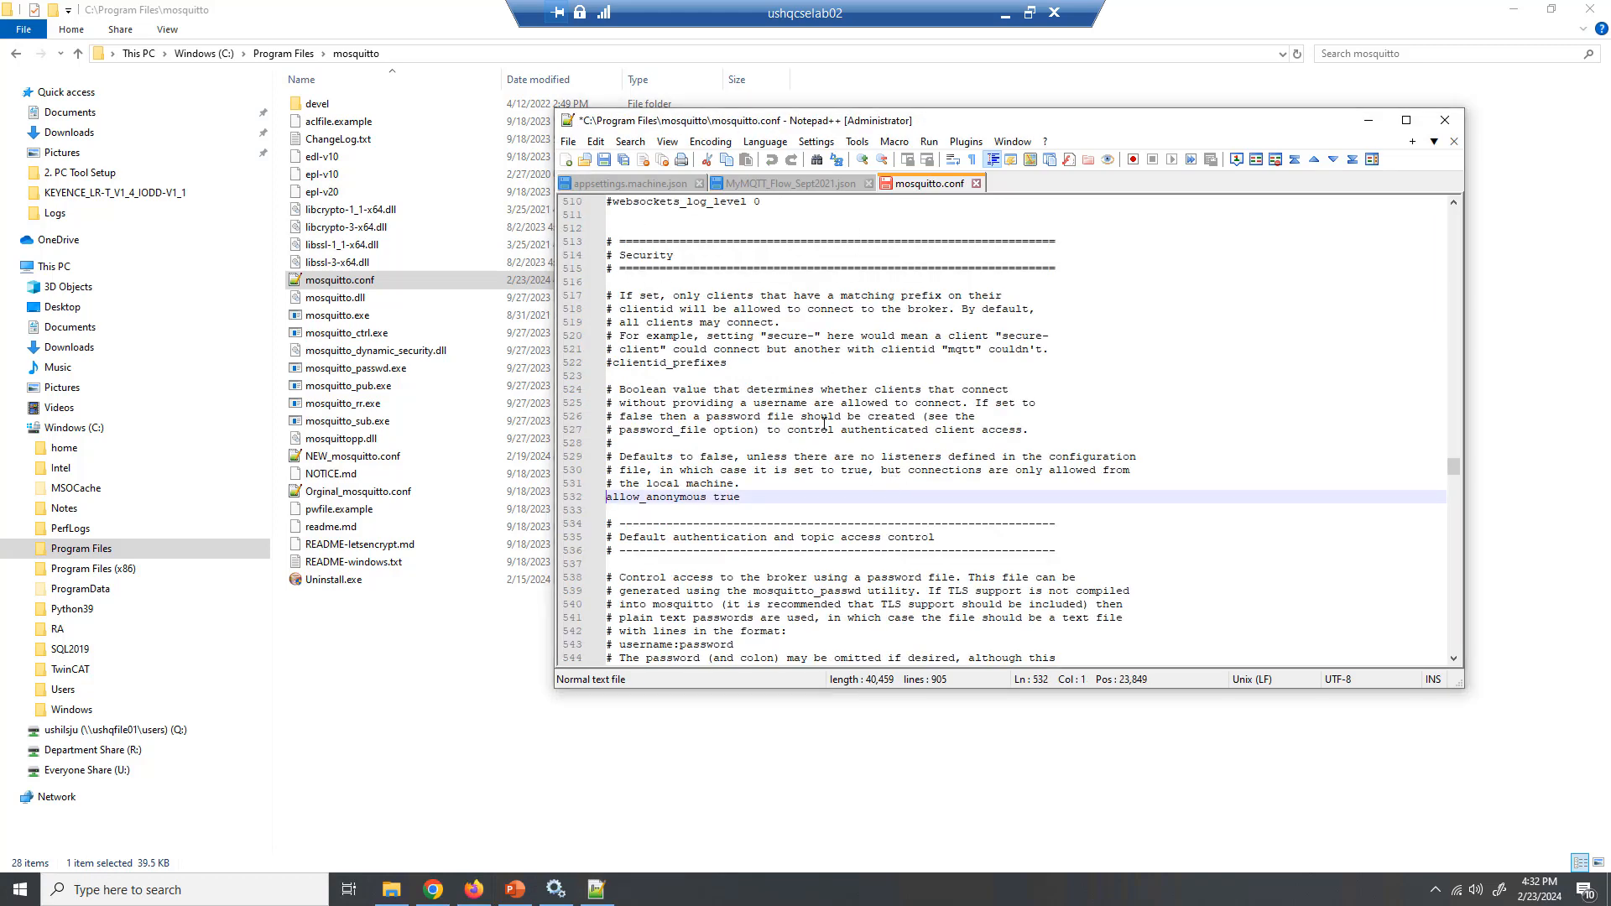
scroll(823, 423, down, 1)
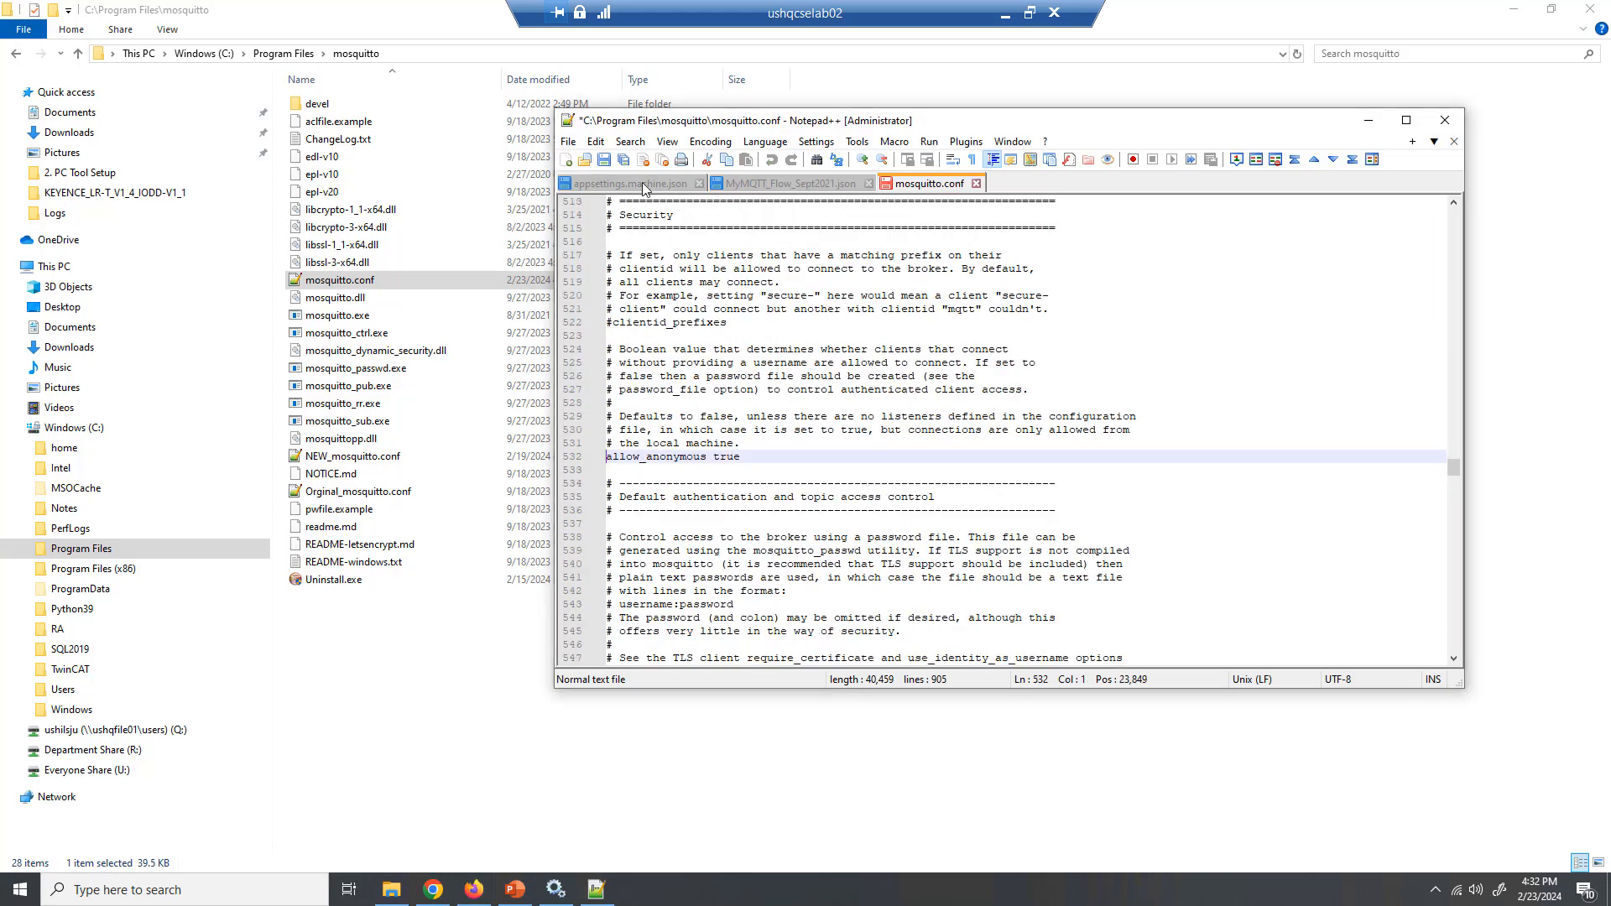
click(604, 161)
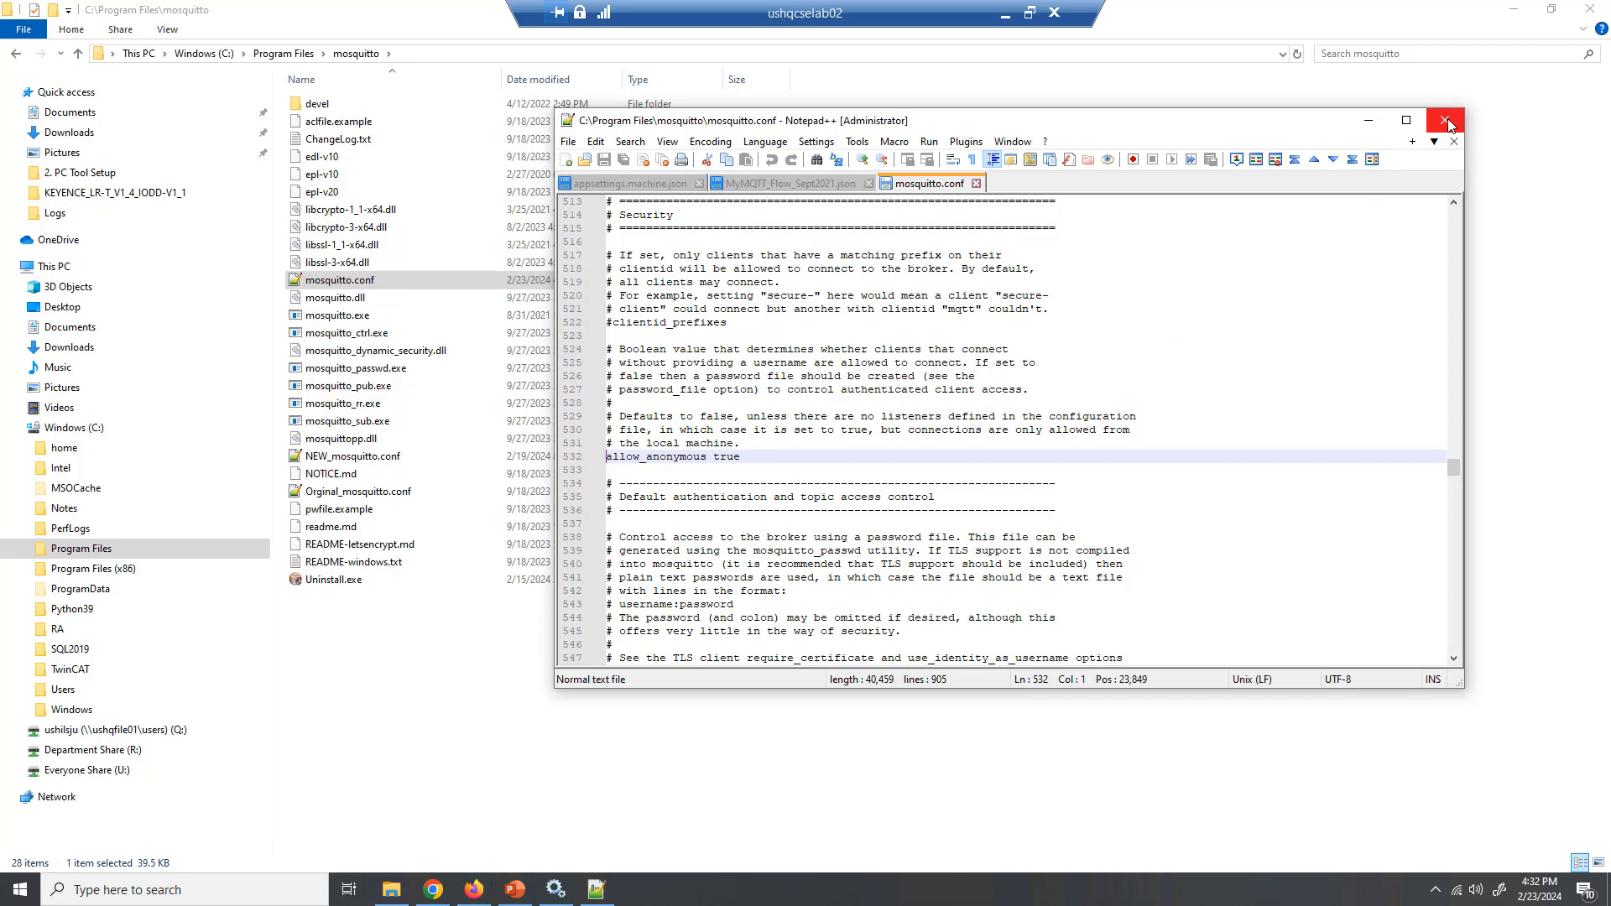
- Close mosquitto.conf and reopen it in Notepad++ from the mosquitto folder
click(976, 183)
right_click(333, 282)
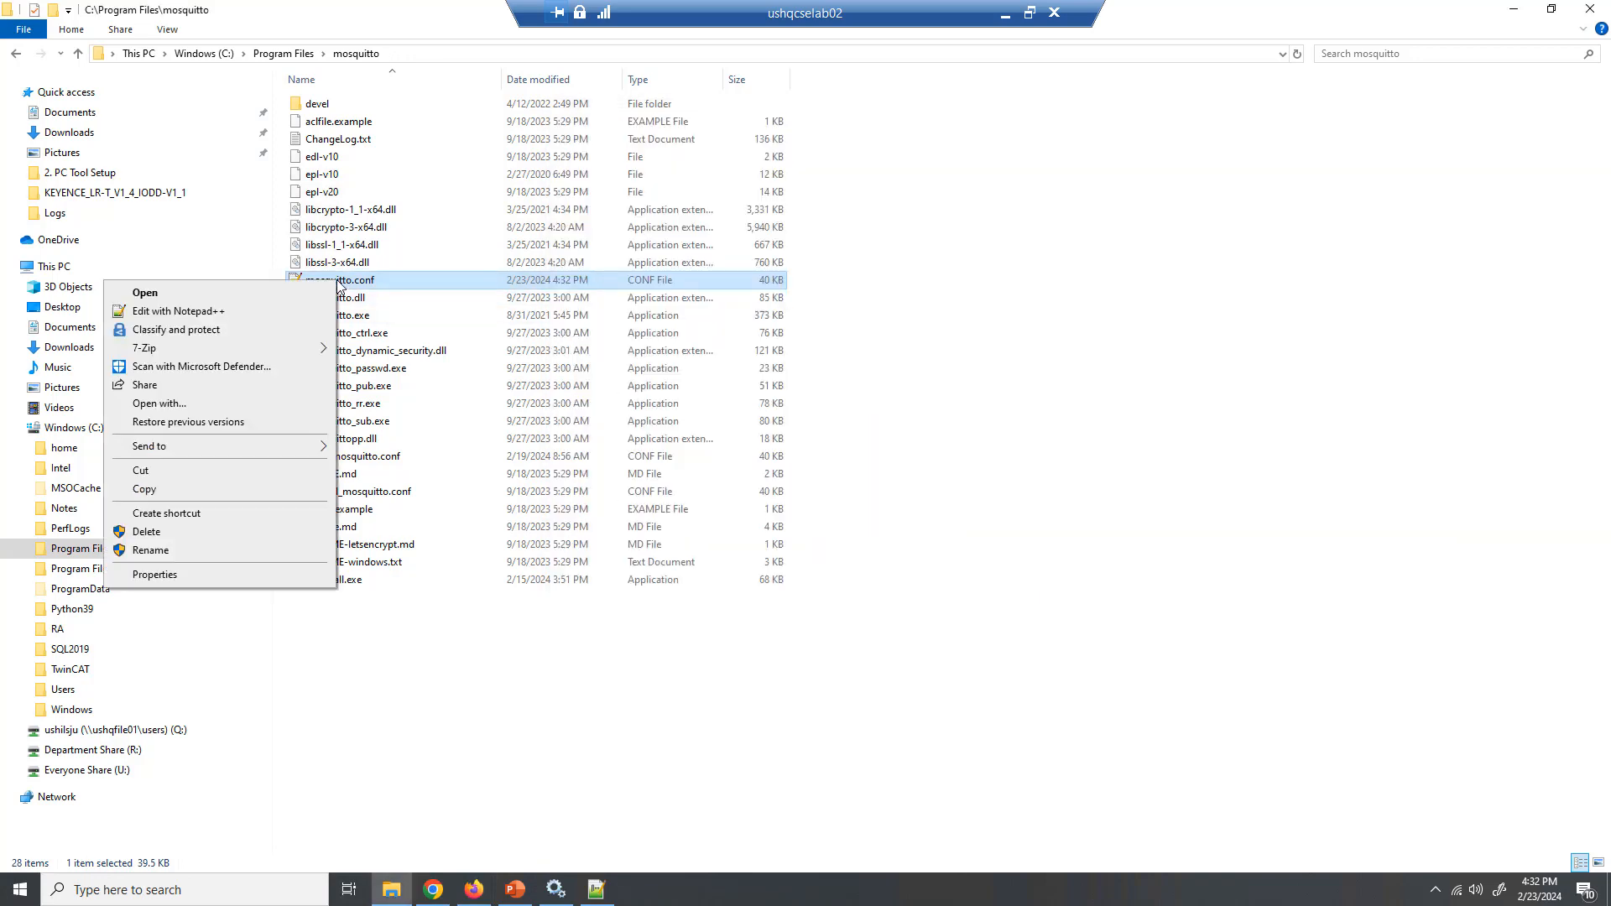
click(178, 312)
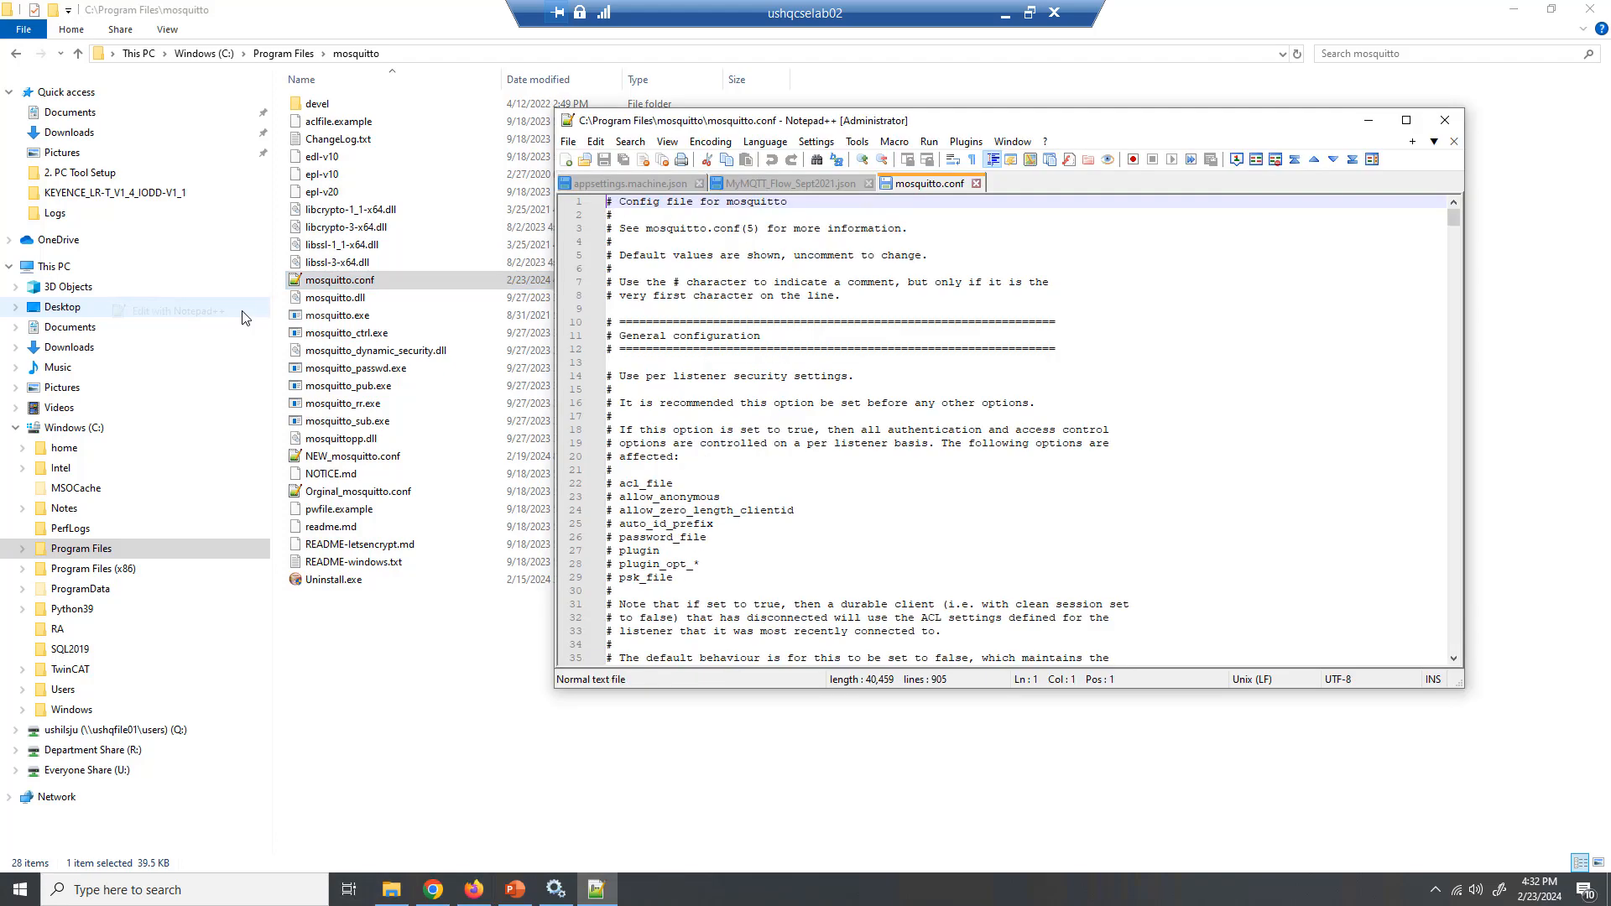
- Check the saved listener entry on line 234 of the reopened mosquitto.conf
click(882, 497)
key(Page_Down)
key(Page_Down)
key(Page_Down)
key(Page_Down)
key(Page_Down)
key(Page_Down)
key(Page_Down)
key(Page_Down)
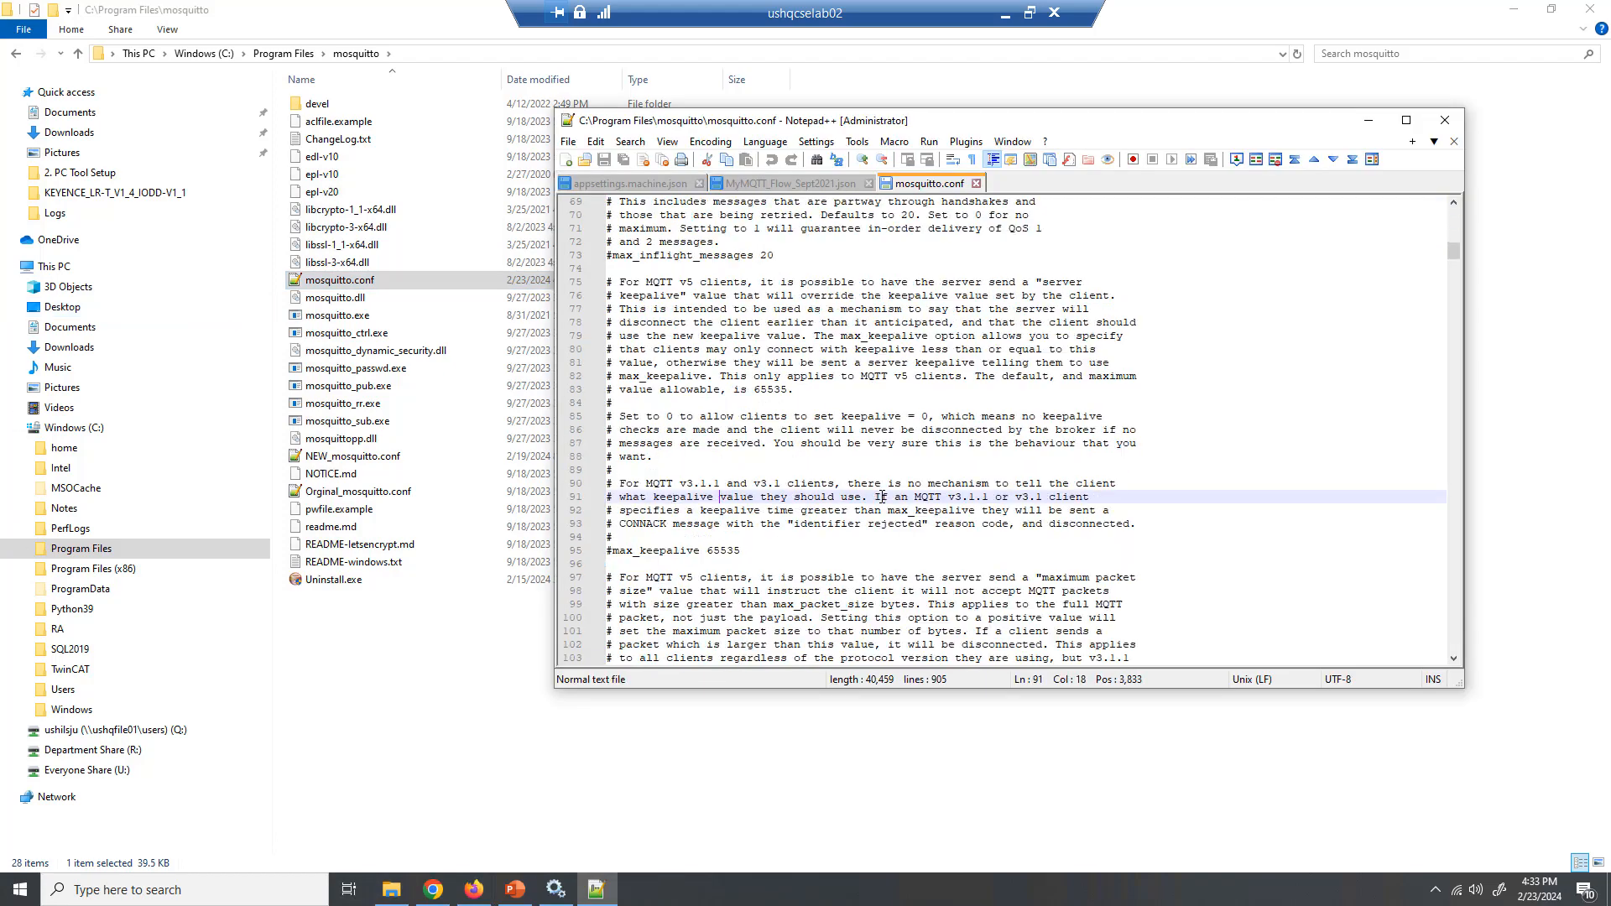
key(Page_Up)
key(Page_Up)
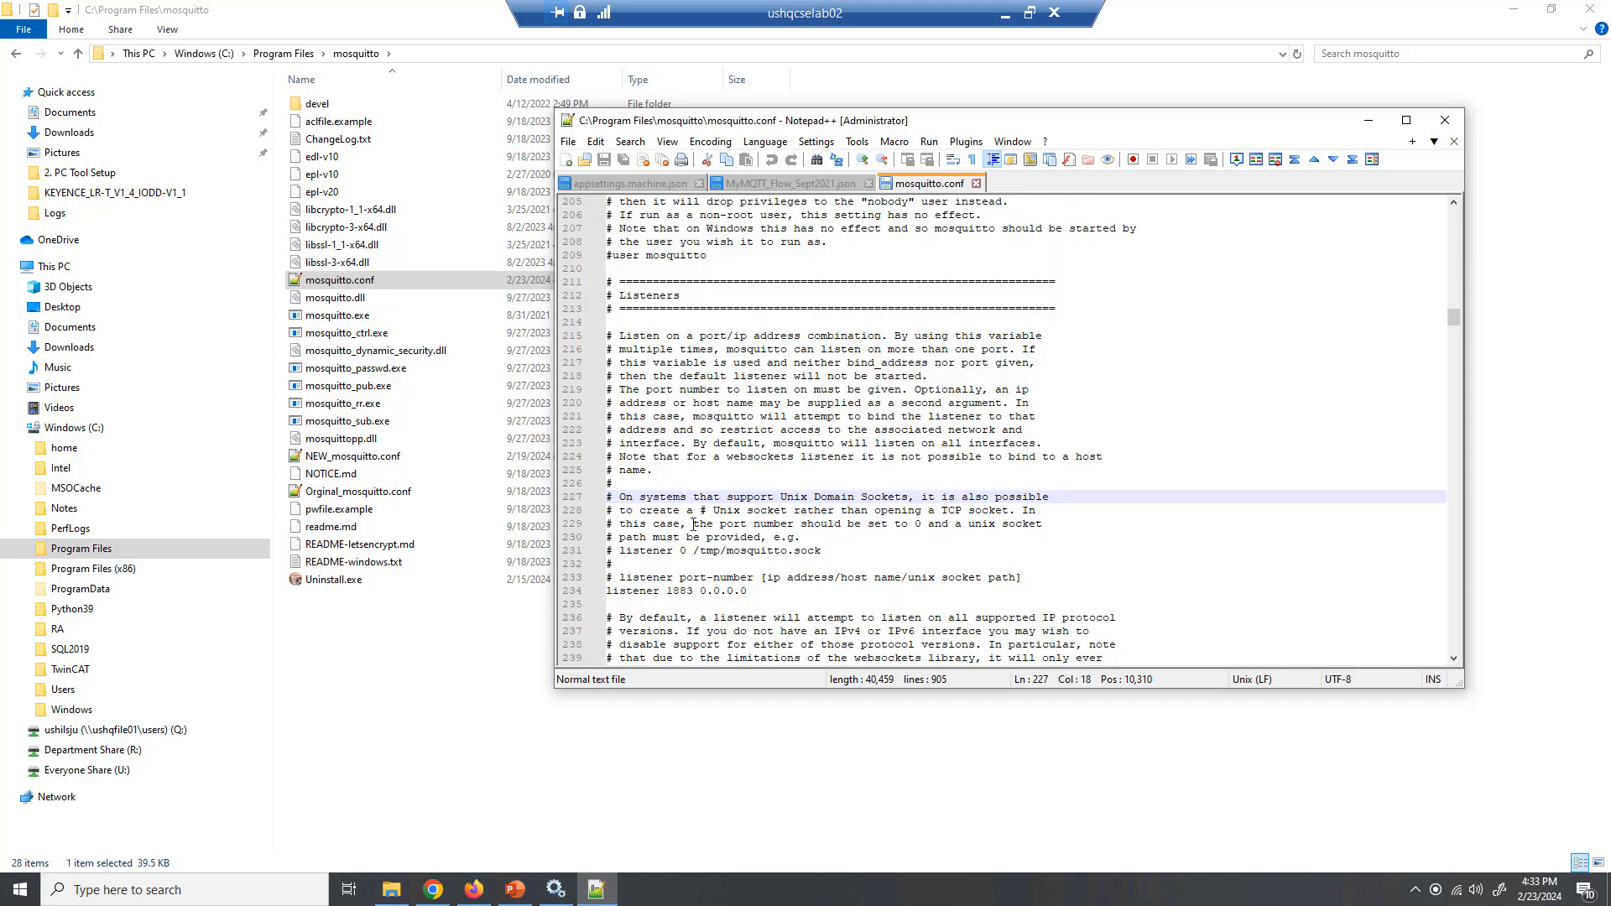
scroll(720, 567, down, 1)
drag(765, 551, 608, 554)
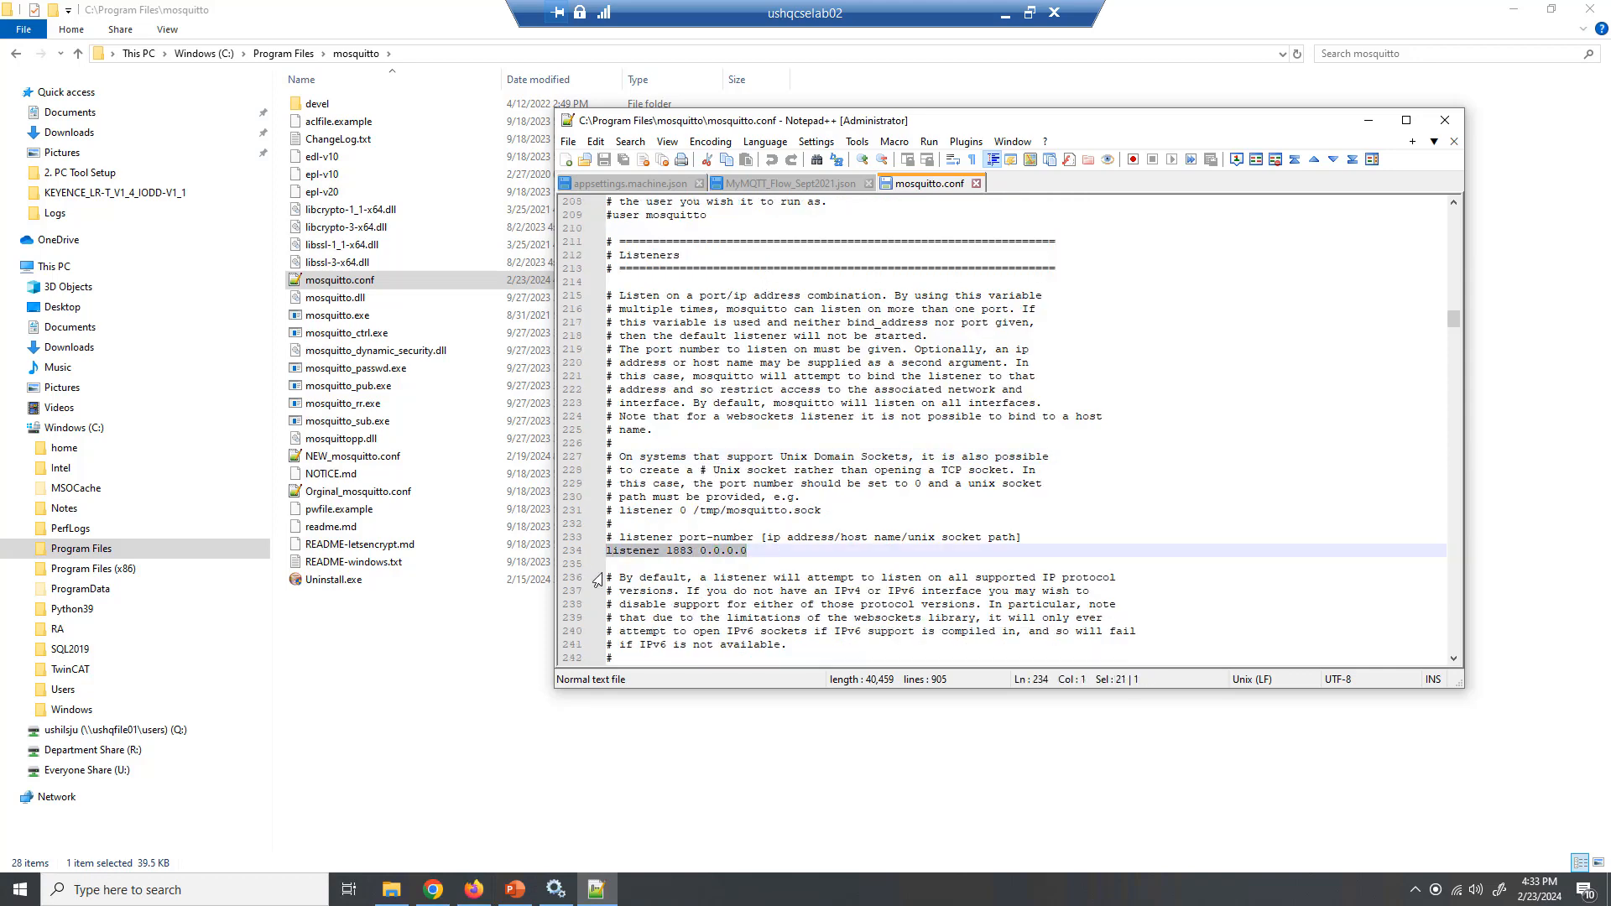
click(608, 554)
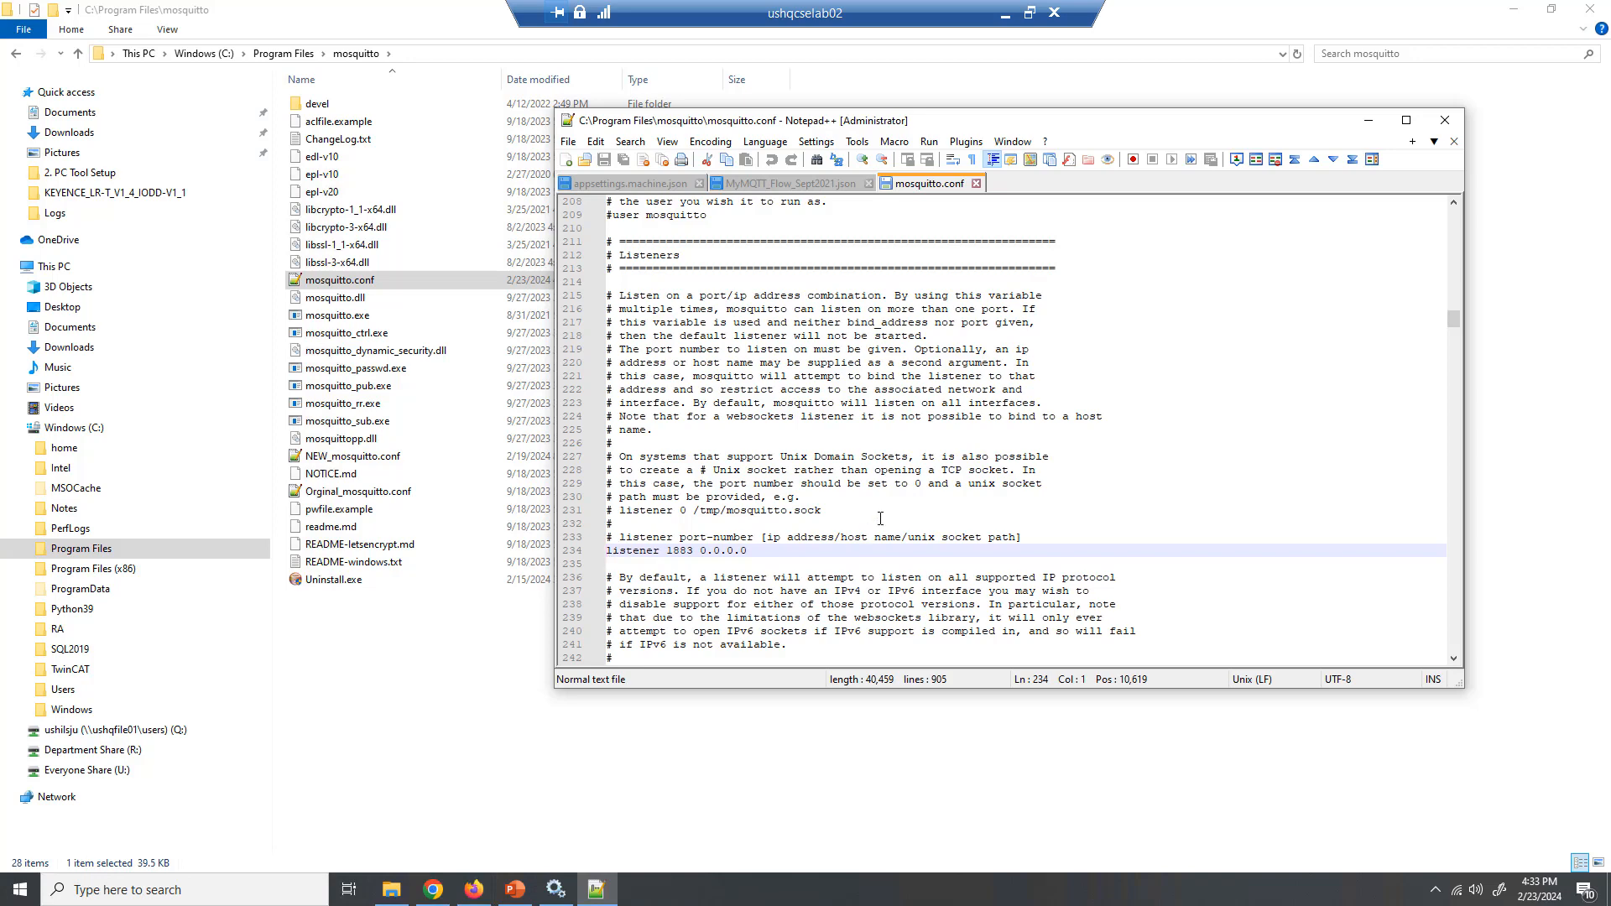
- Check the saved allow_anonymous entry on line 532 in the Security section, and close Notepad++
key(Page_Down)
key(Page_Down)
key(Page_Down)
key(Page_Down)
key(Page_Down)
key(Page_Down)
key(Page_Down)
key(Page_Down)
key(Page_Down)
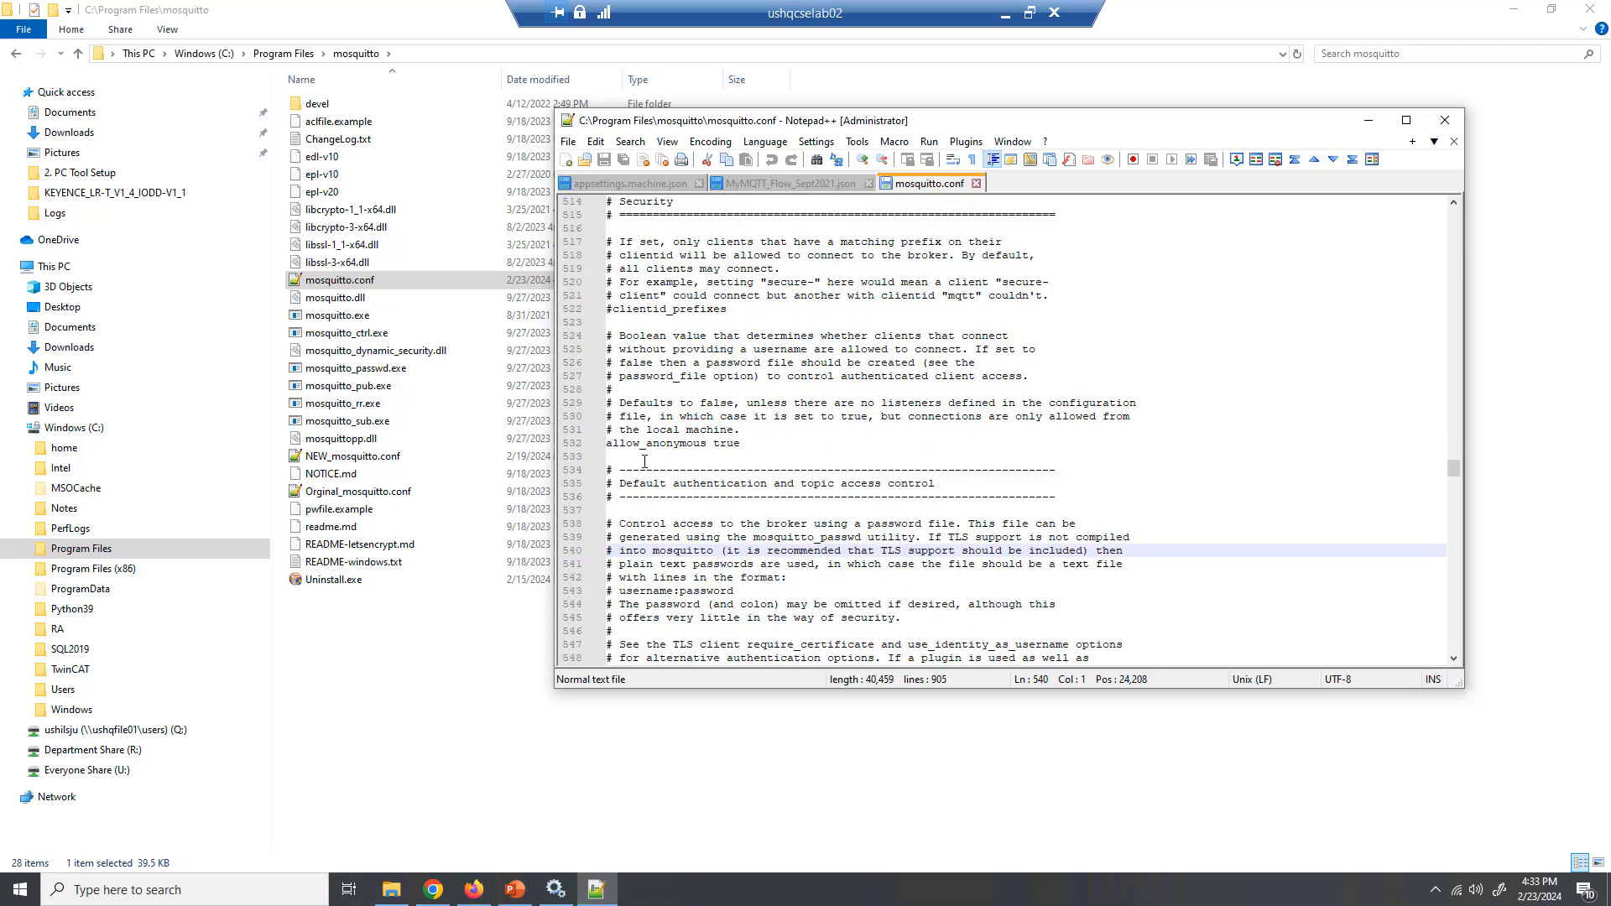
drag(763, 446, 606, 445)
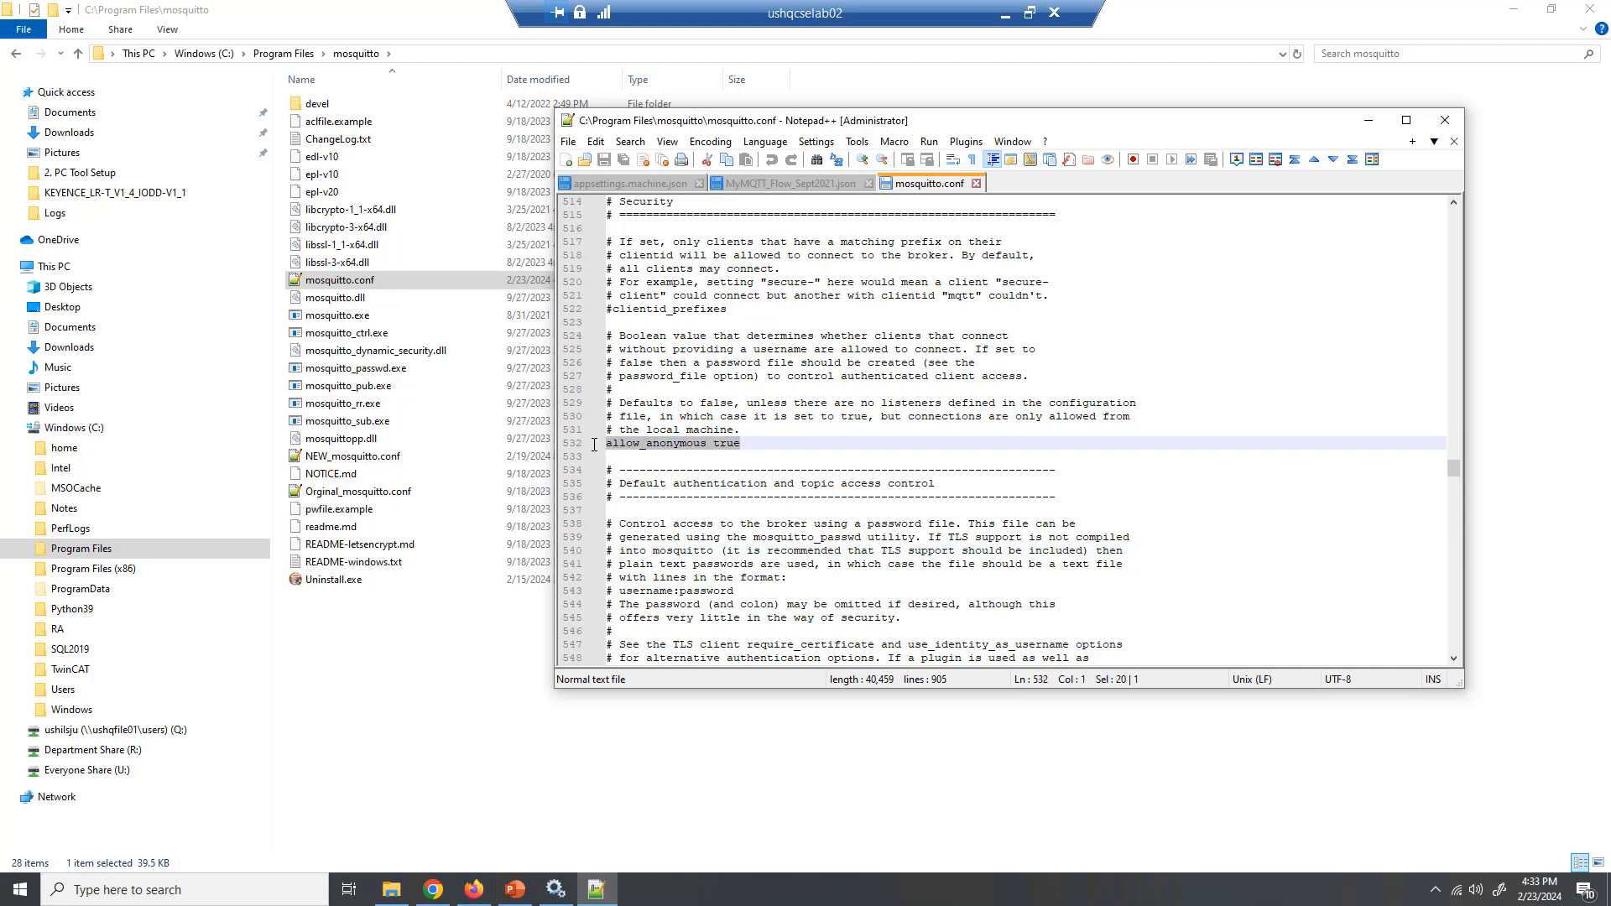
click(768, 456)
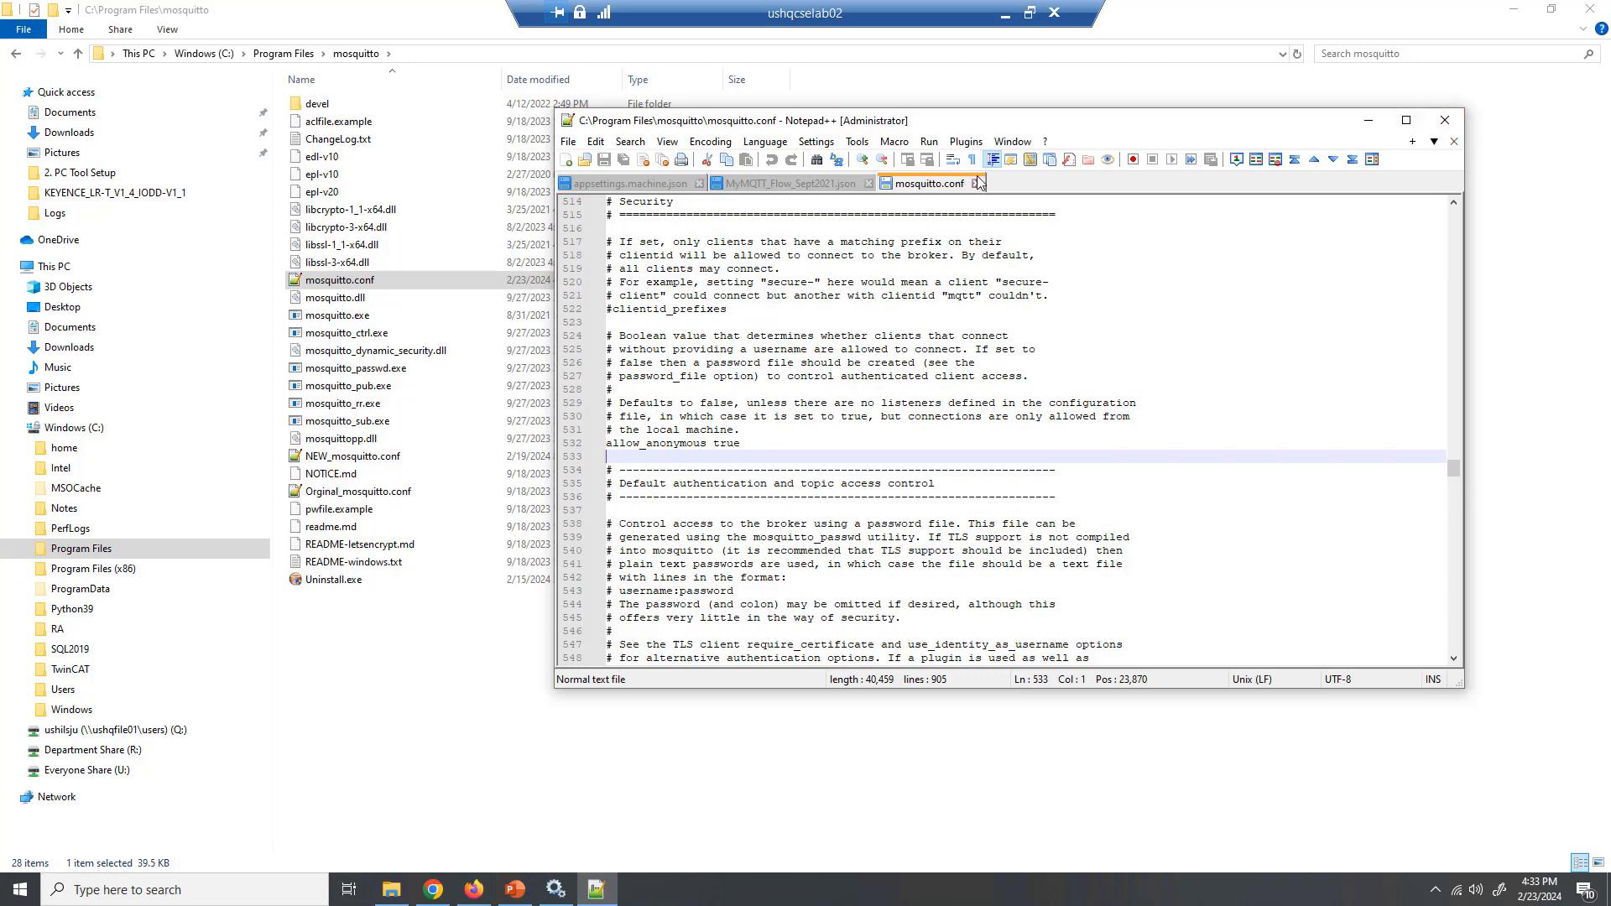
click(1455, 130)
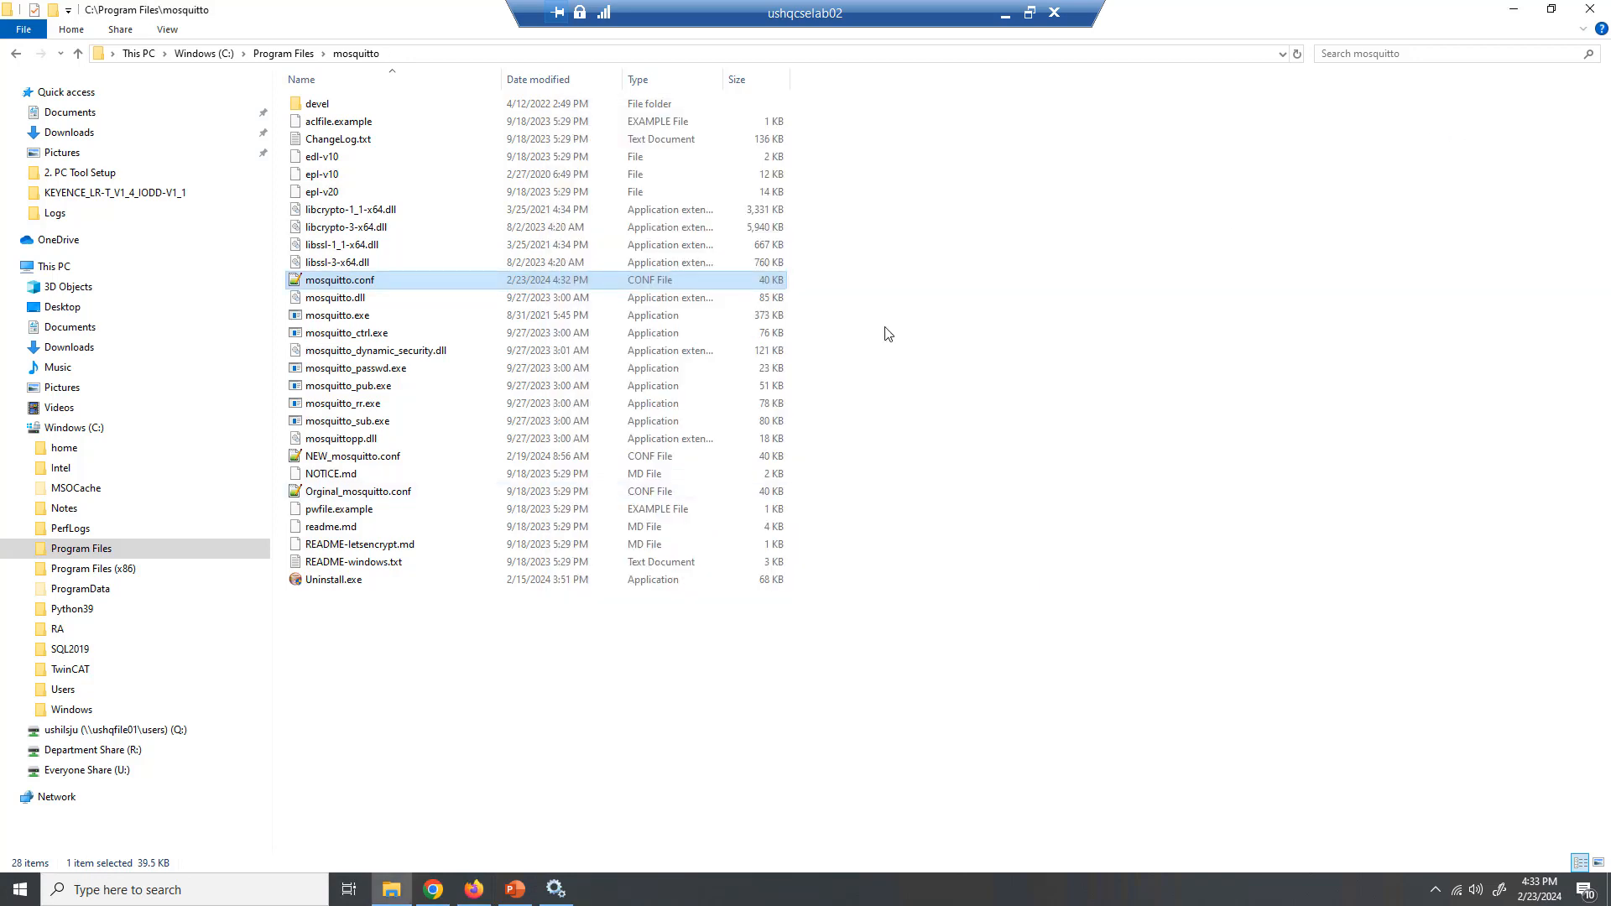
- Switch to Services and start the Mosquitto Broker service
click(555, 889)
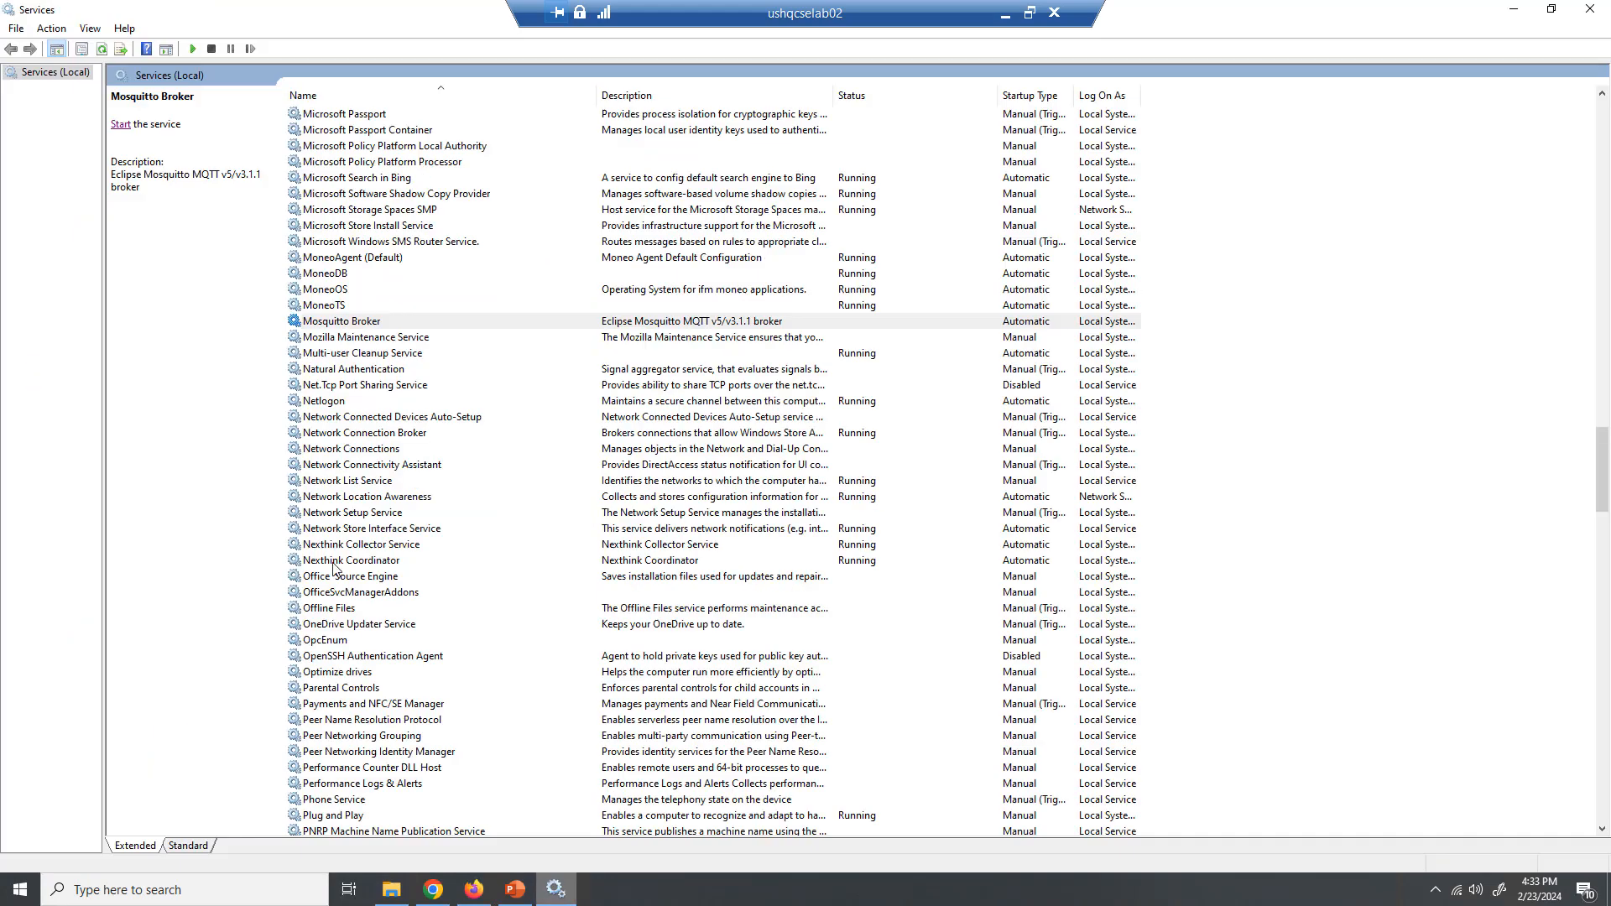
click(370, 328)
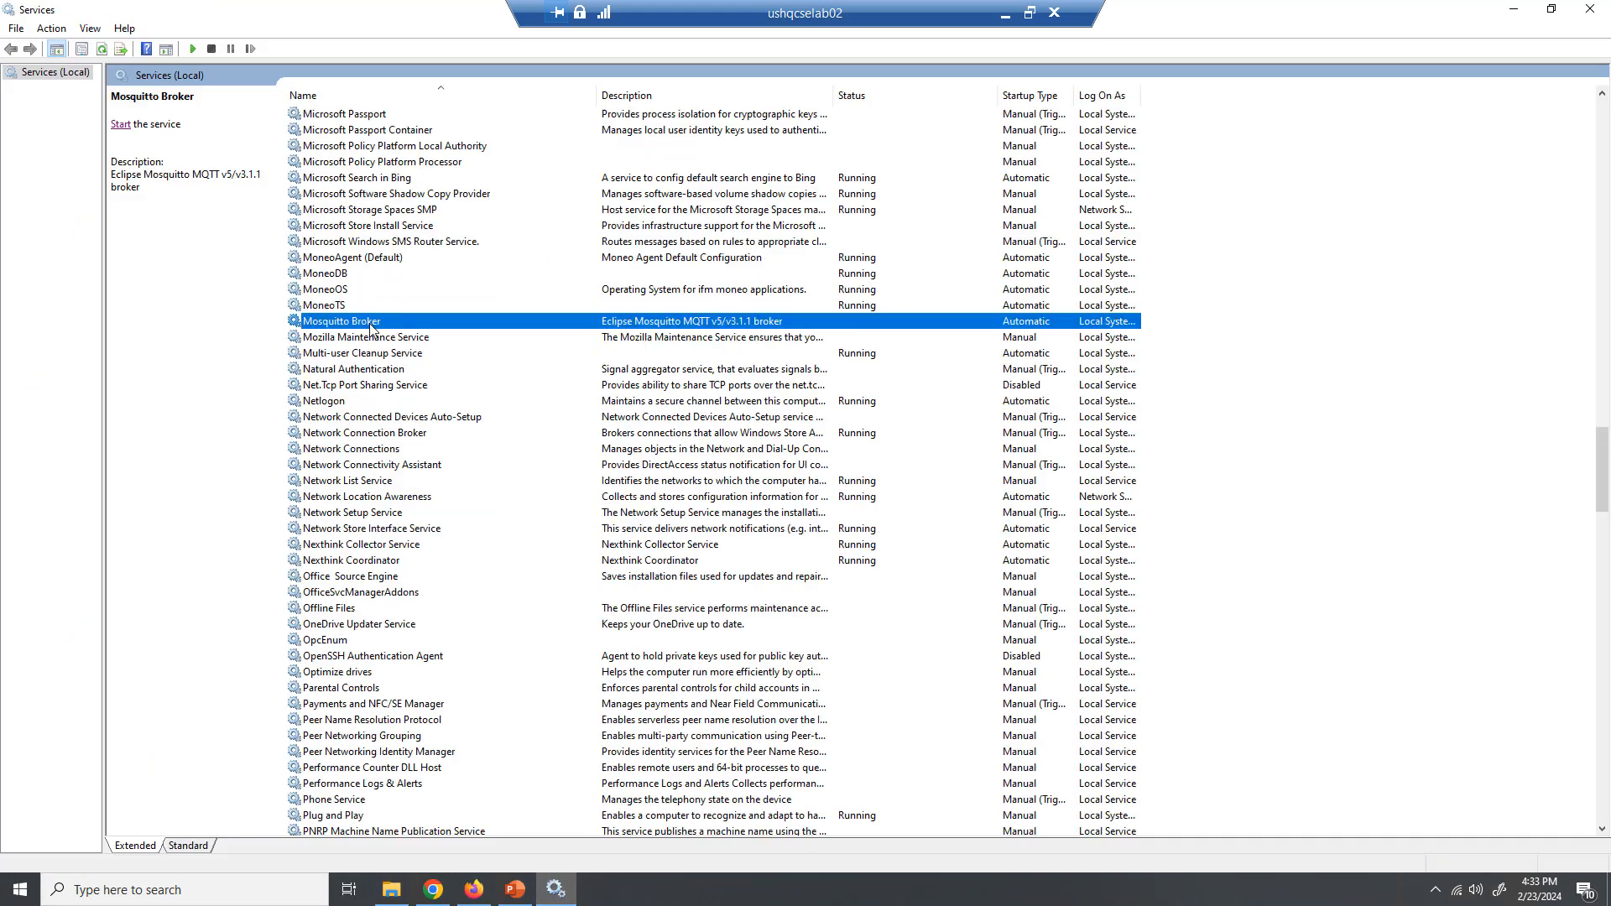
click(120, 125)
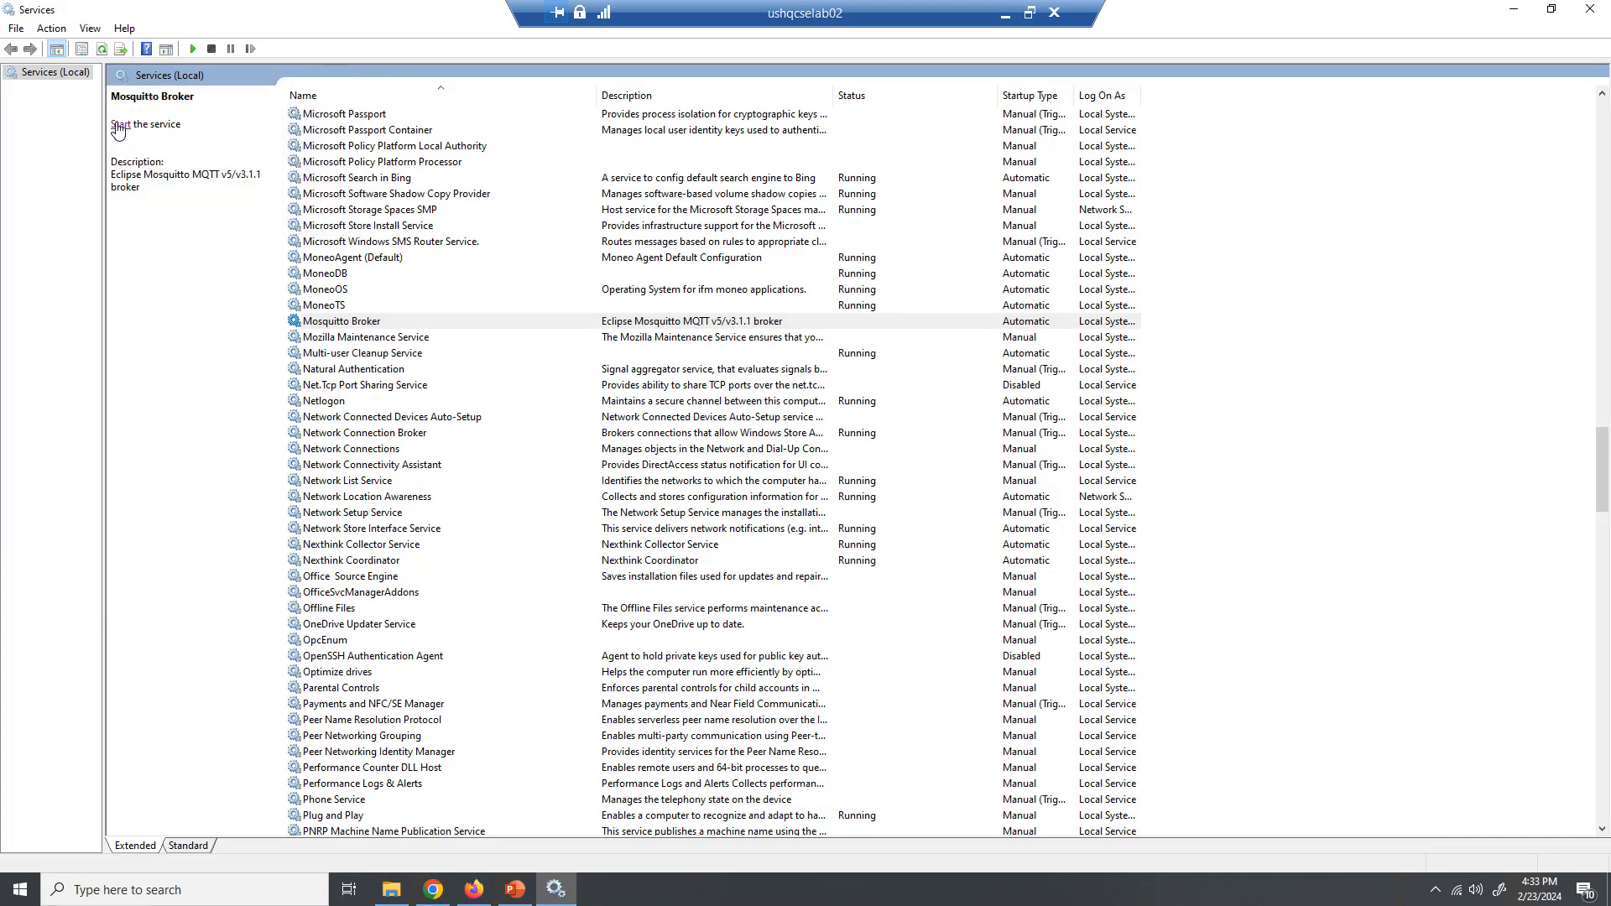